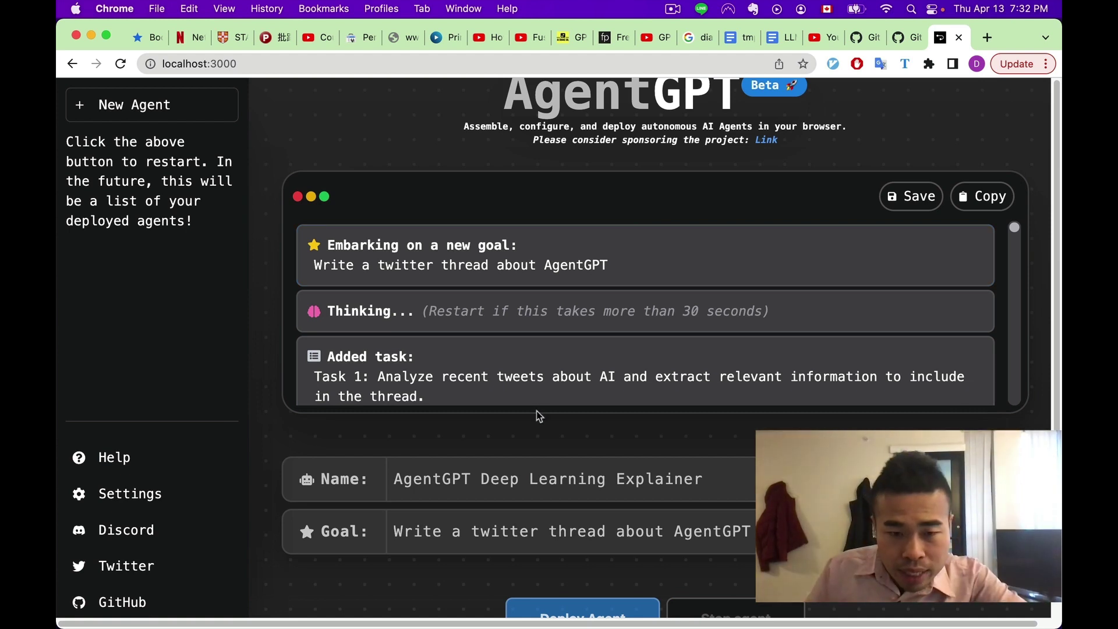
# Step: Highlight the goal "Write a twitter thread about AgentGPT" in the Goal field and in the log's first entry
pyautogui.click(453, 532)
pyautogui.press('super+a')
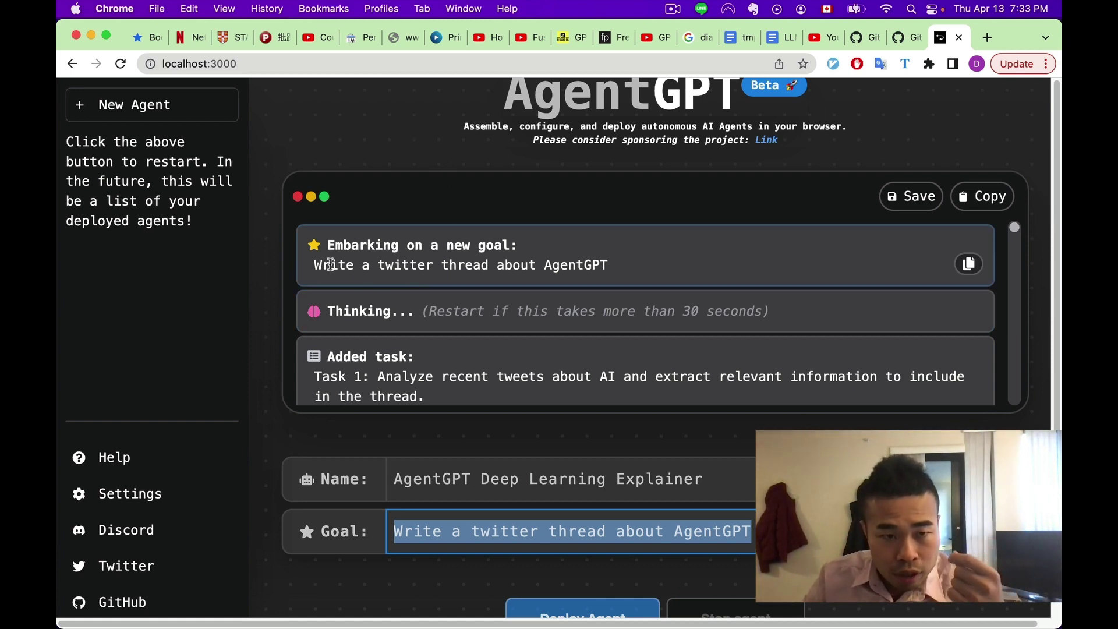
pyautogui.moveTo(314, 267); pyautogui.dragTo(624, 277)
pyautogui.press('super+c')
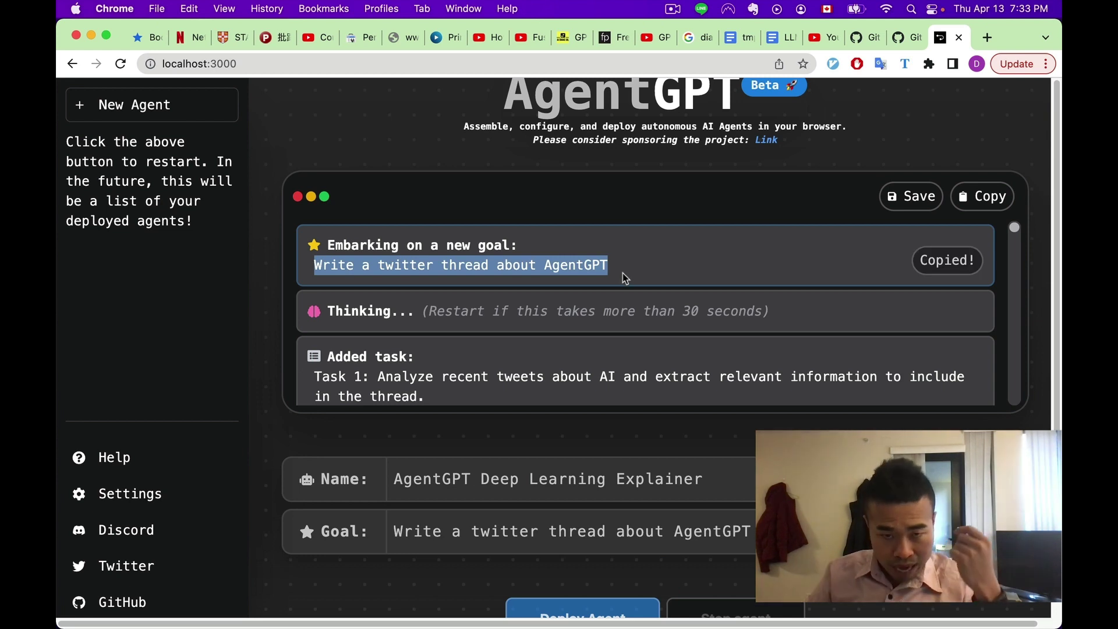
# Step: Read through the added tasks in the agent log, from Task 1 on analyzing recent tweets through Task 3
pyautogui.scroll(-1, 400, 317)
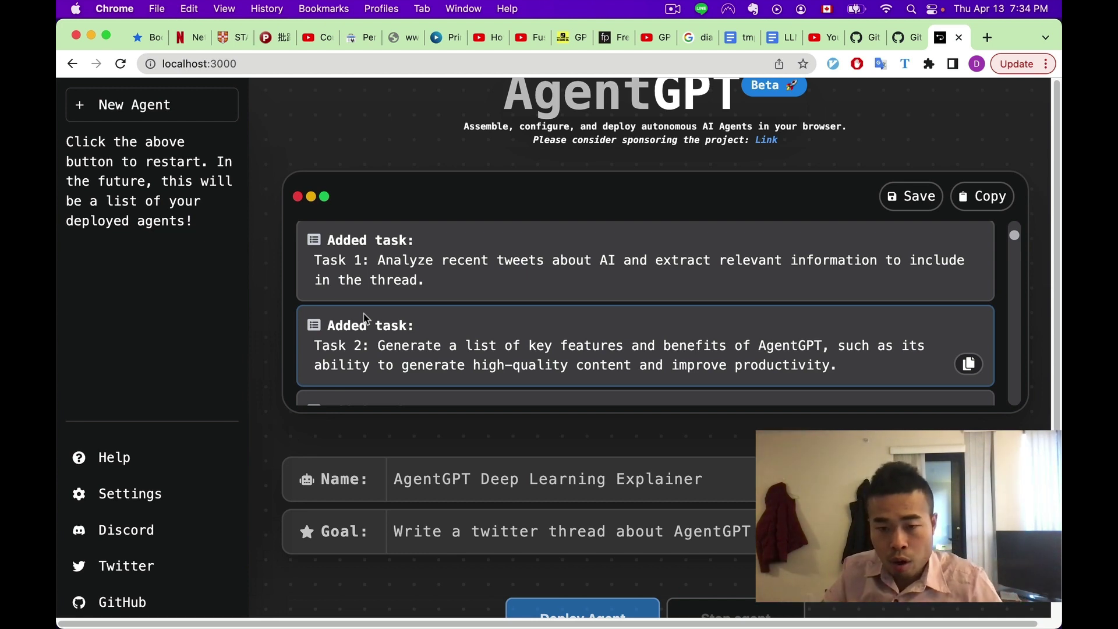
pyautogui.scroll(-1, 455, 286)
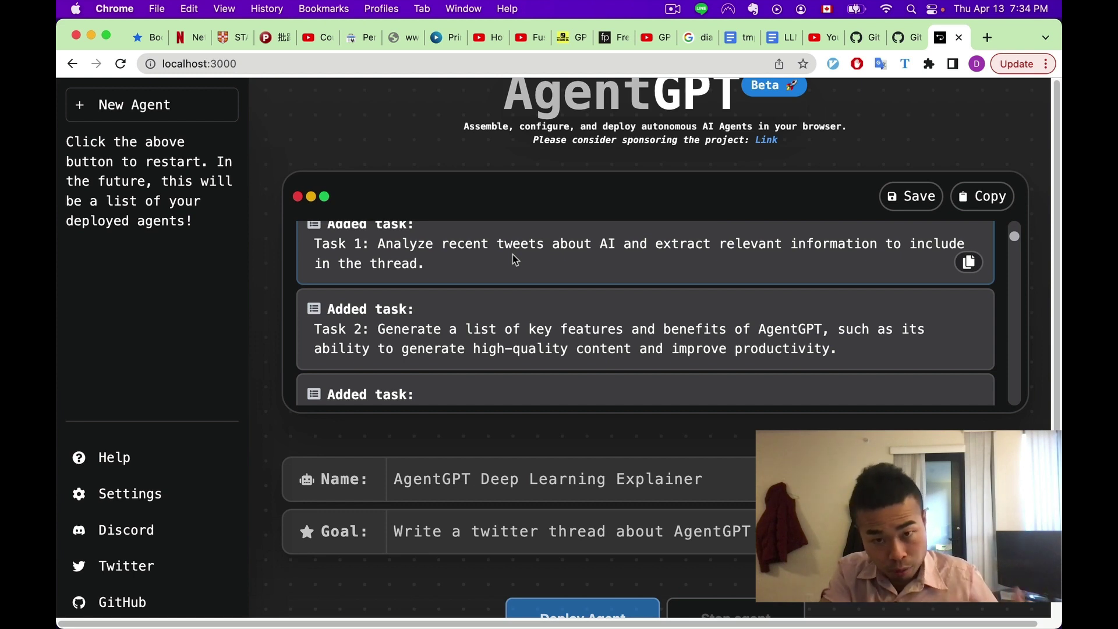
pyautogui.scroll(-1, 507, 274)
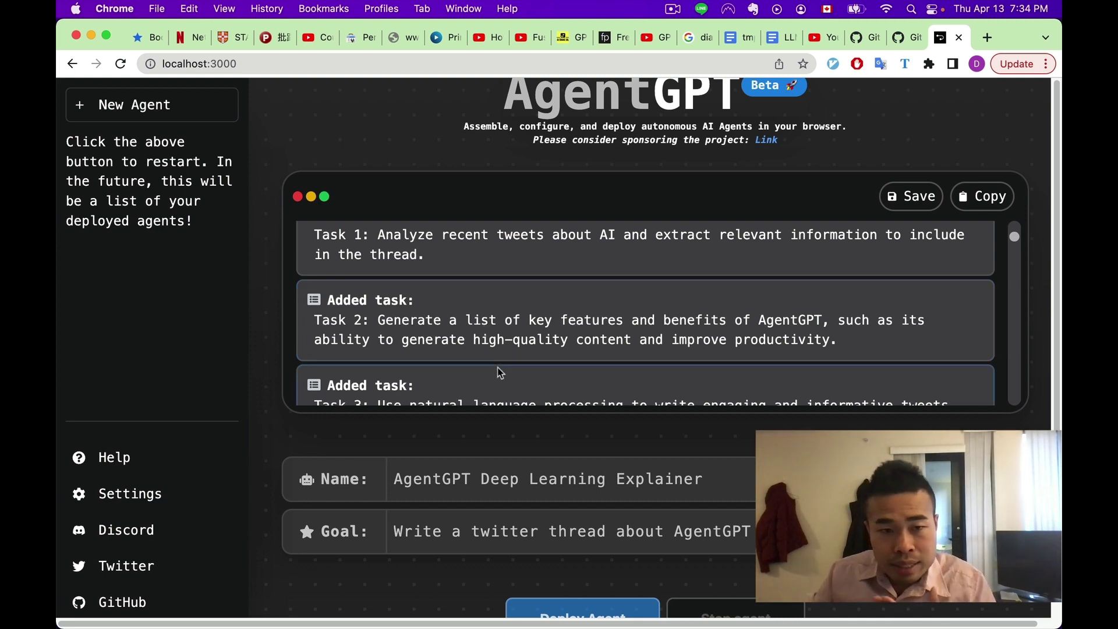
pyautogui.scroll(-1, 500, 373)
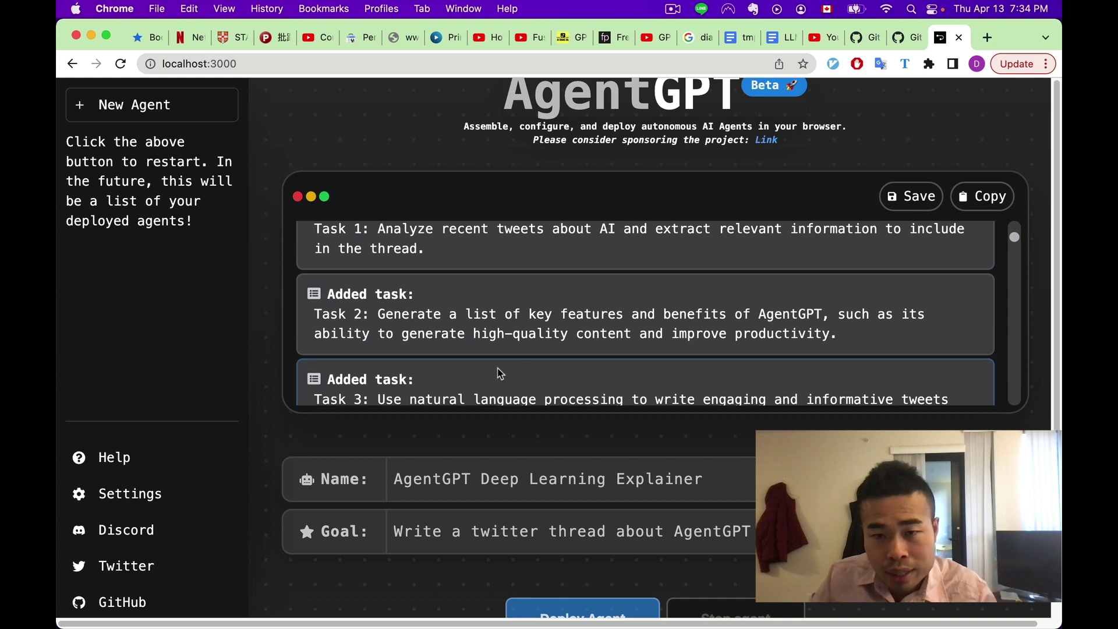
pyautogui.scroll(-2, 499, 373)
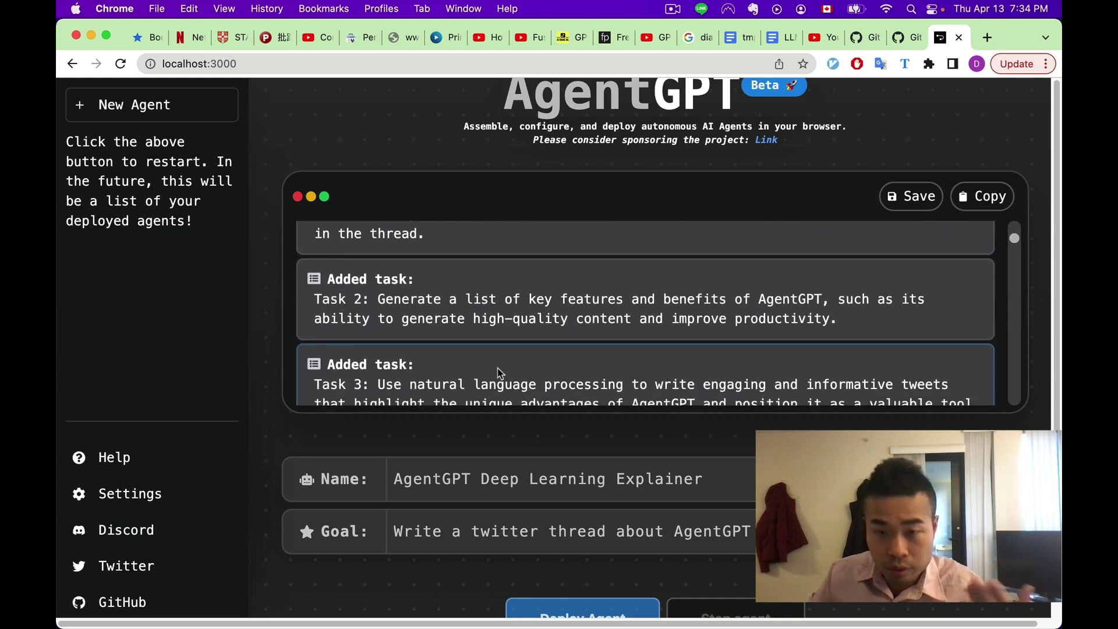
pyautogui.scroll(-3, 500, 373)
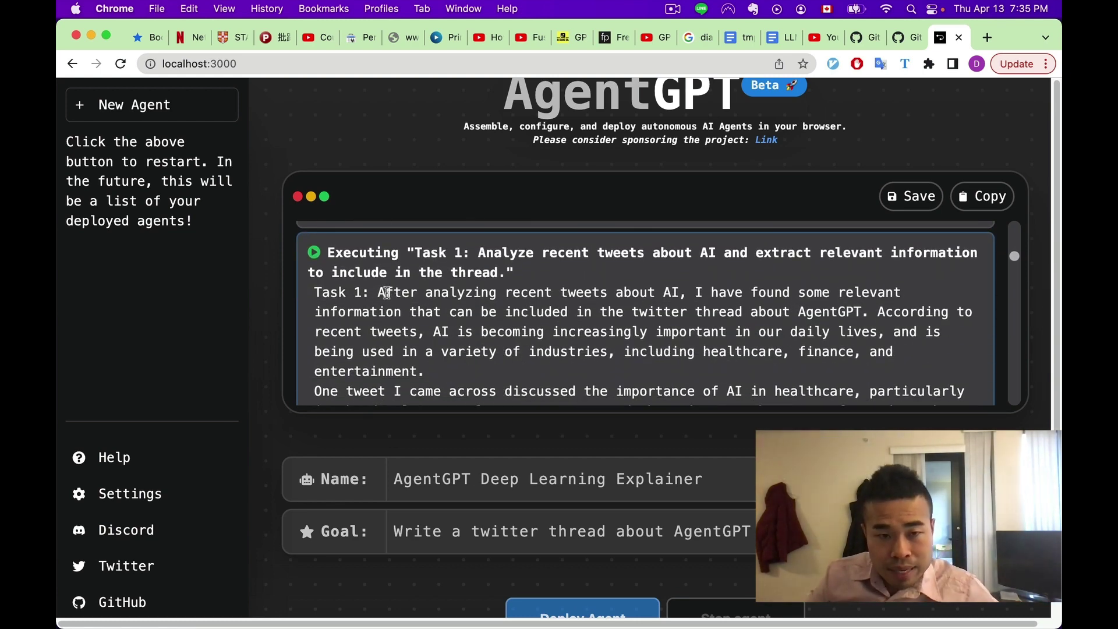
# Step: Review the agent's Task 1 tweet analysis and its AgentGPT feature list, highlighting the opening analysis paragraph and the word "Customization"
pyautogui.moveTo(386, 292); pyautogui.dragTo(583, 367)
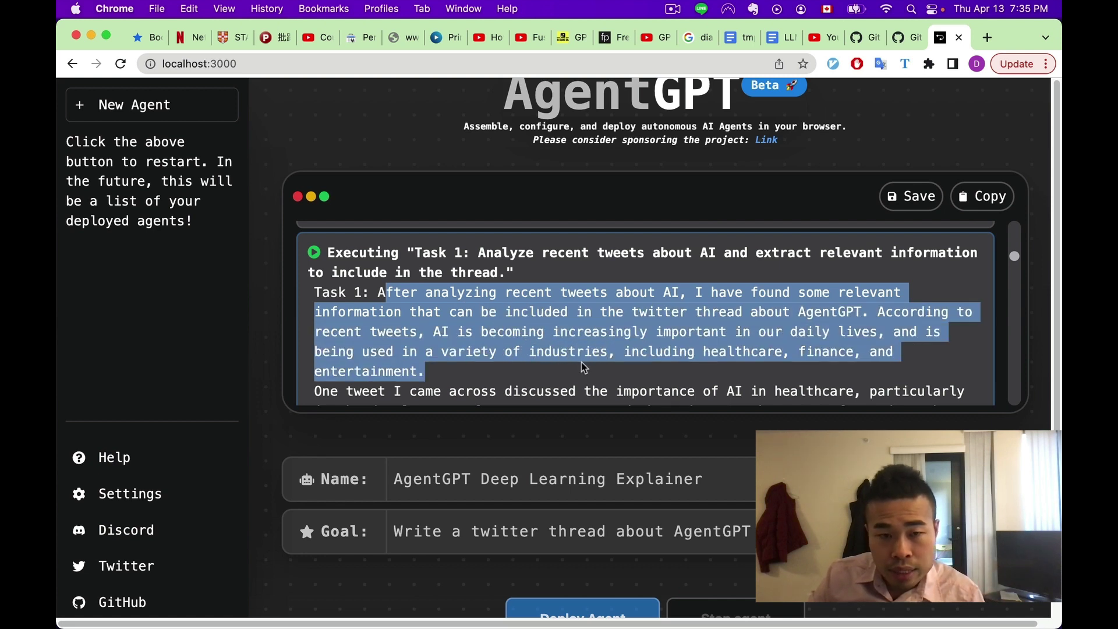
pyautogui.scroll(-2, 584, 367)
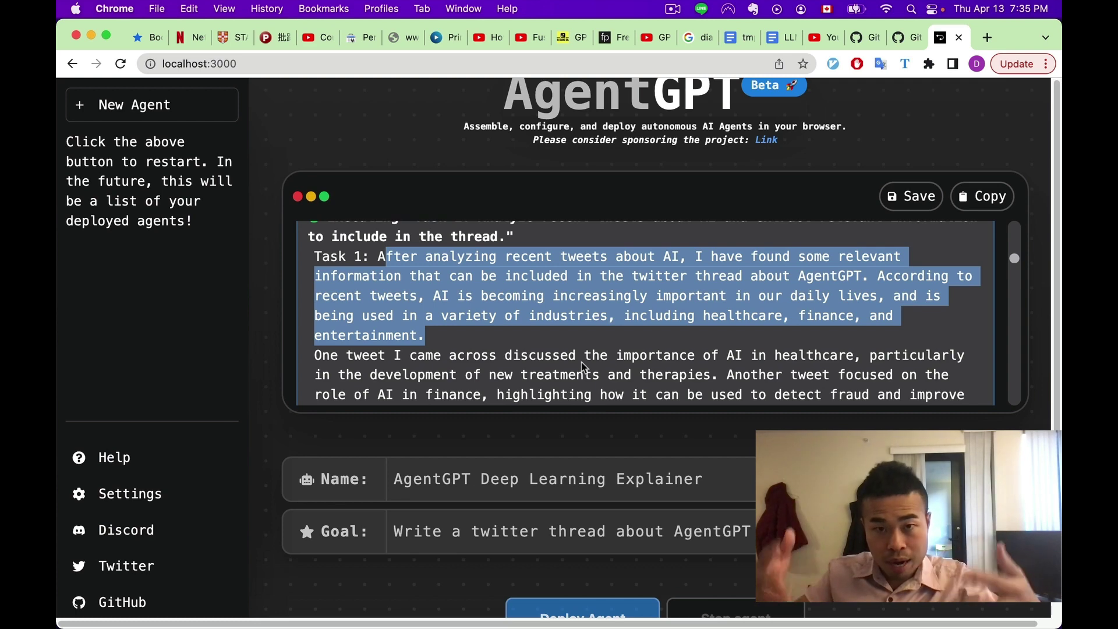
pyautogui.scroll(-3, 568, 348)
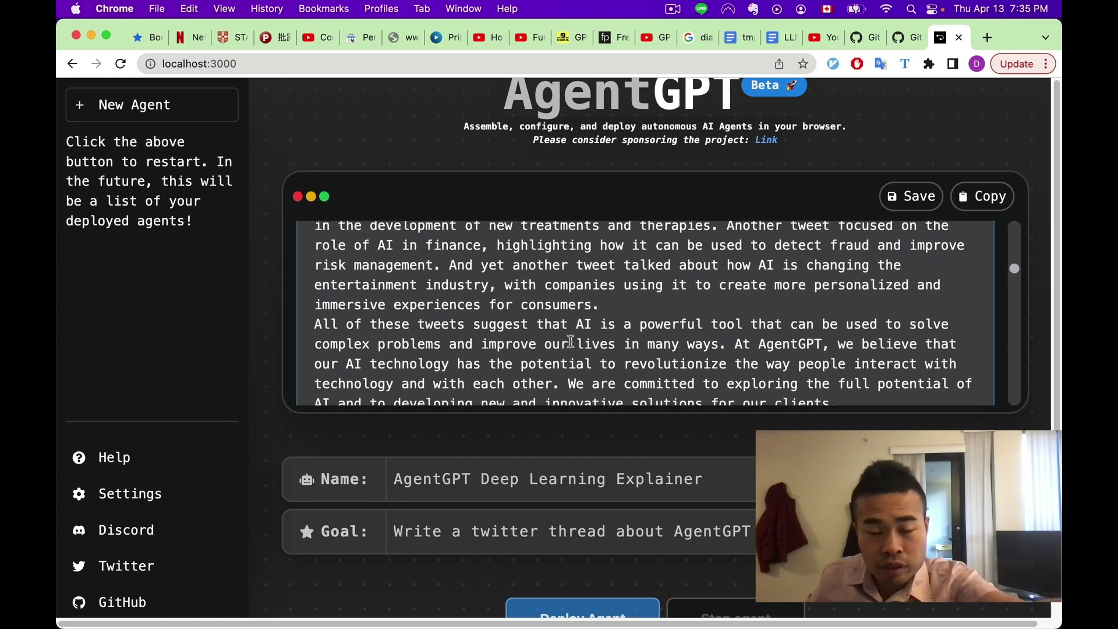
pyautogui.scroll(-2, 572, 339)
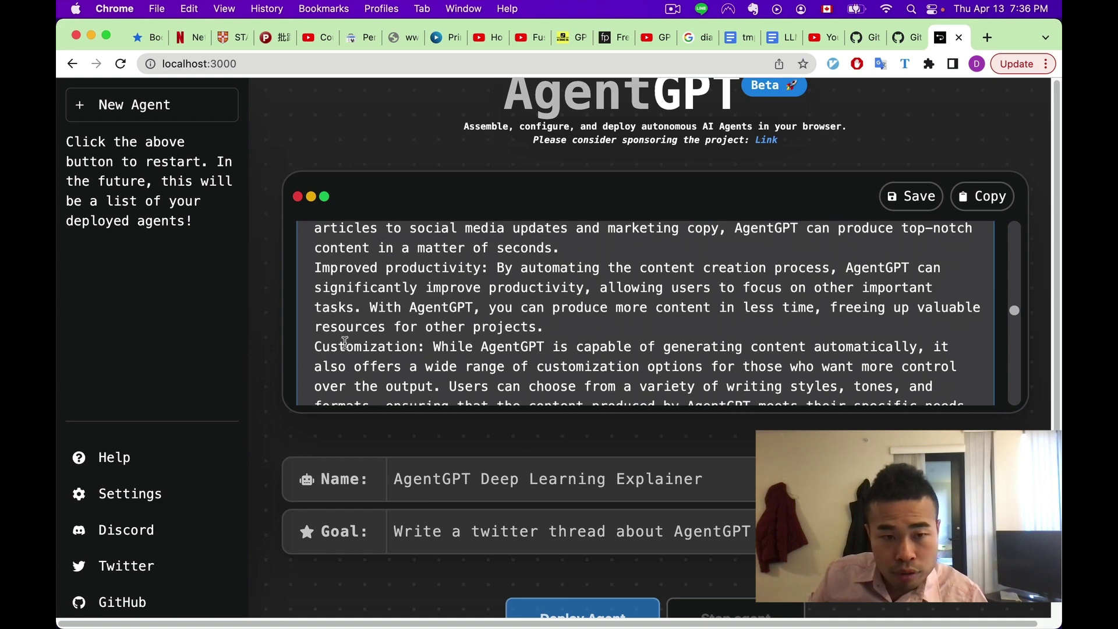
pyautogui.doubleClick(343, 345)
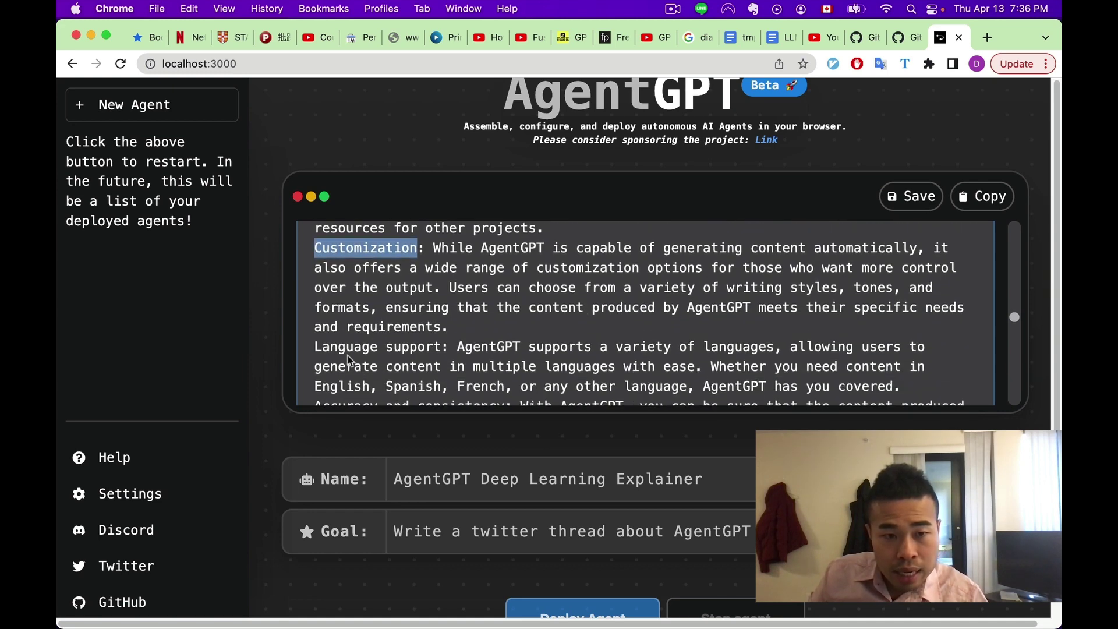
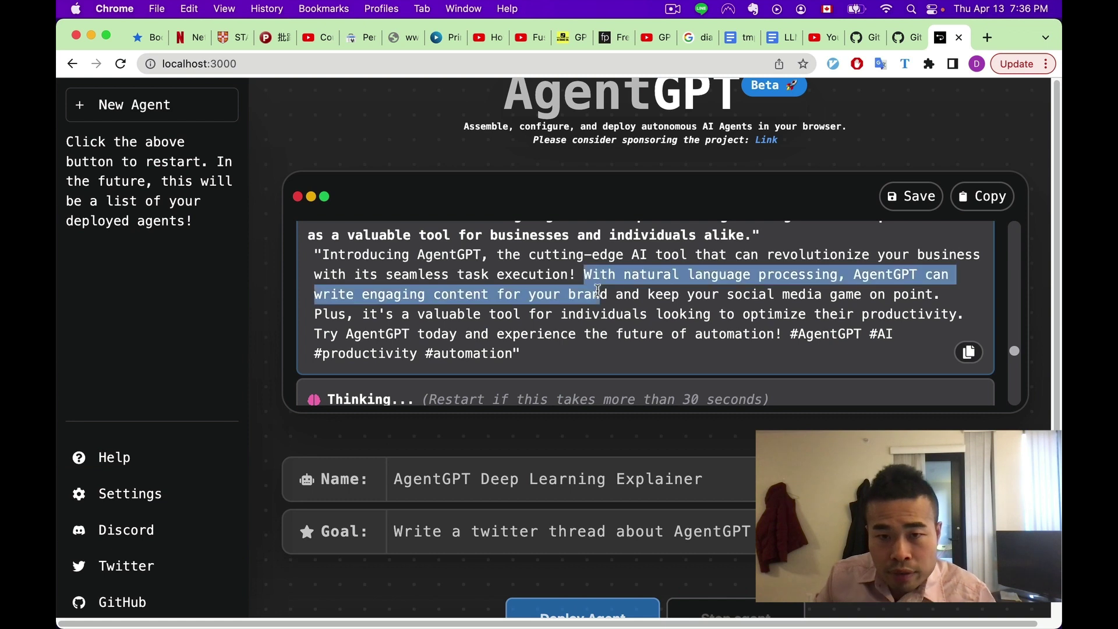
# Step: Highlight and copy the natural language processing phrase and the #AgentGPT hashtag in the generated introductory tweet
pyautogui.press('super+c')
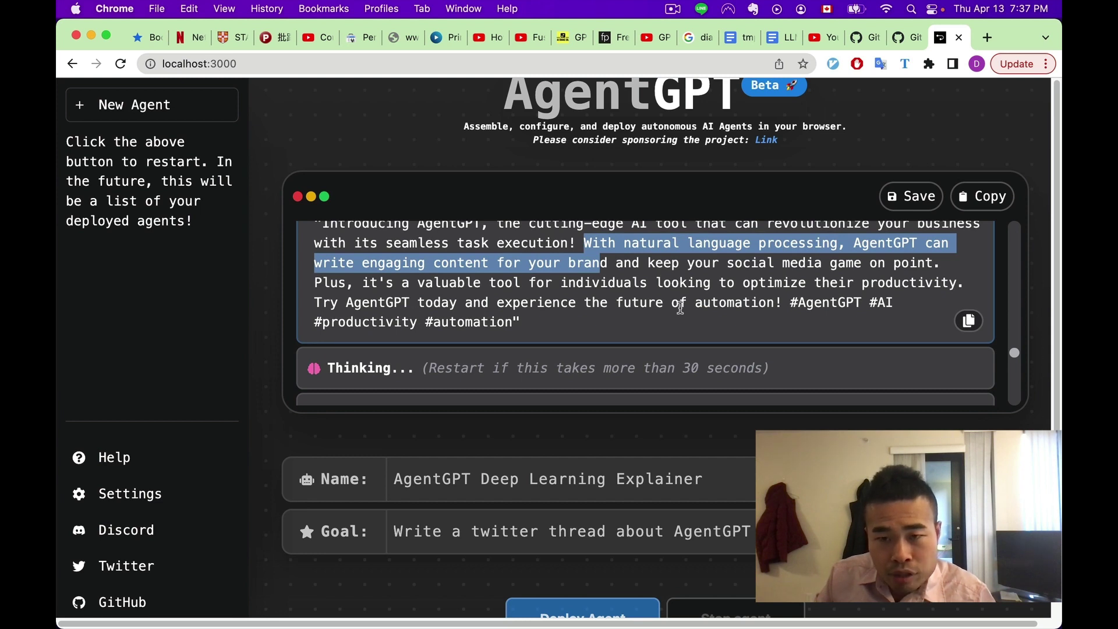
pyautogui.moveTo(788, 307); pyautogui.dragTo(836, 319)
pyautogui.press('super+c')
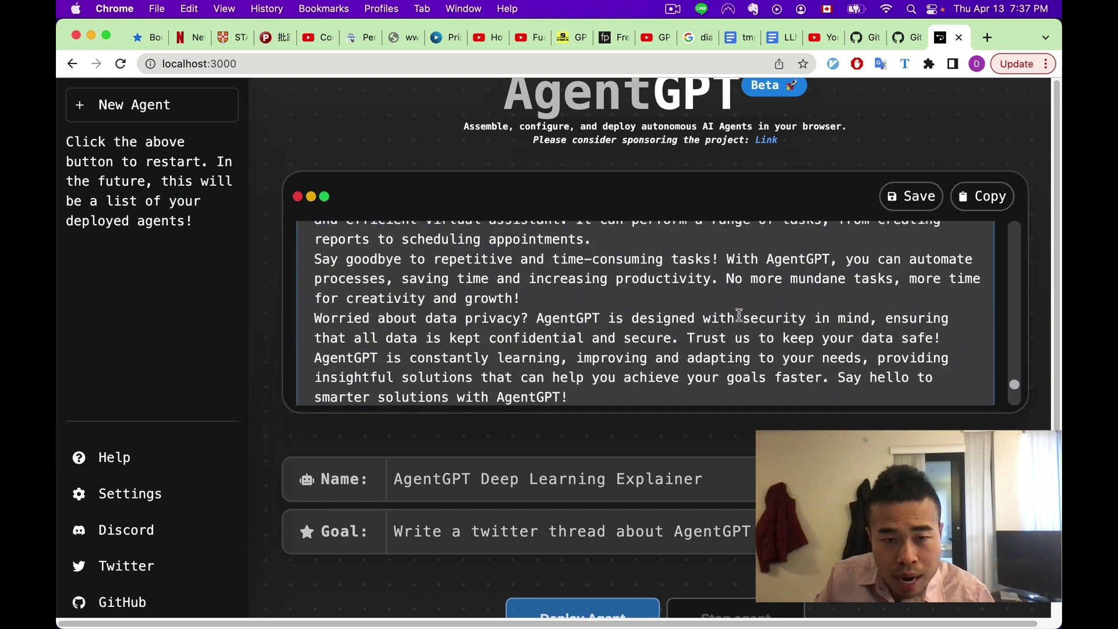
# Step: Read through the generated AgentGPT Twitter thread, from its introduction to the data privacy and closing tweets
pyautogui.scroll(3, 739, 316)
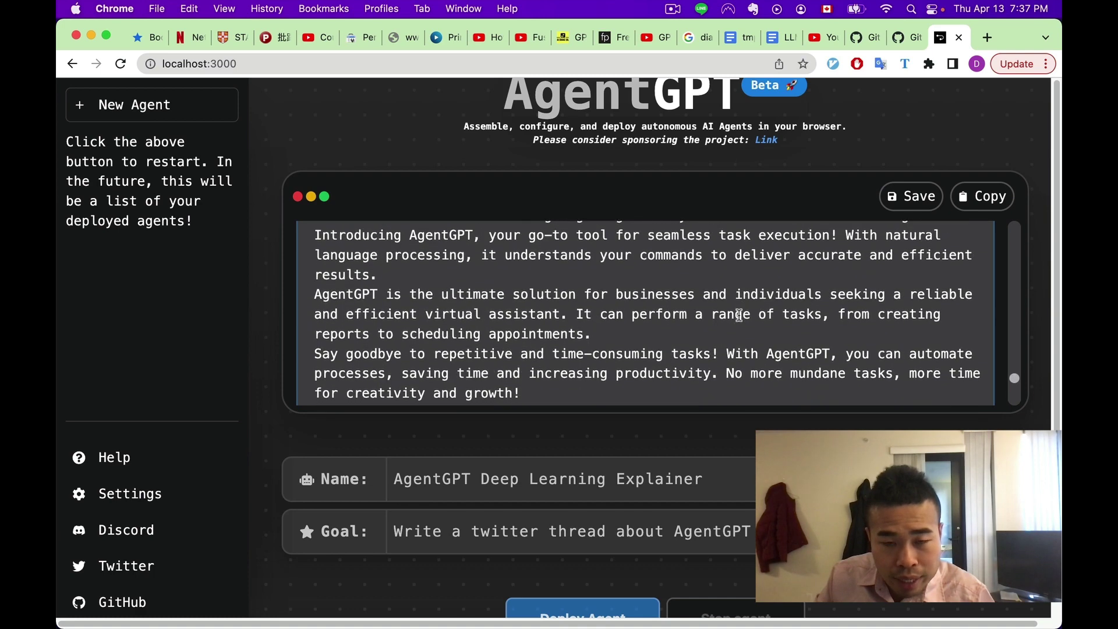
pyautogui.scroll(-2, 739, 315)
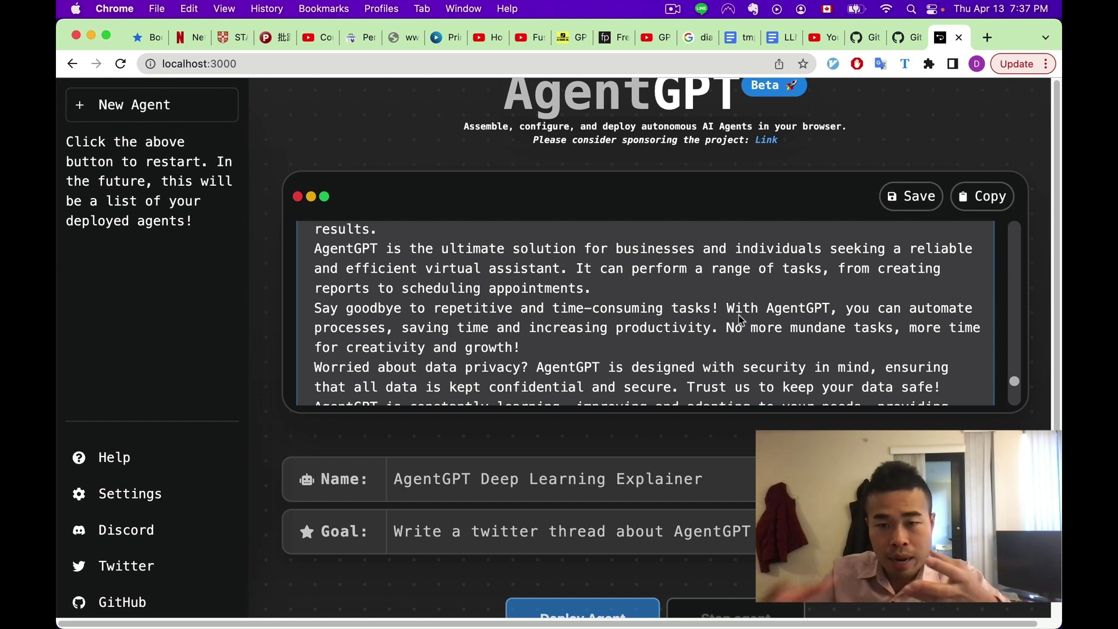
pyautogui.scroll(-1, 740, 319)
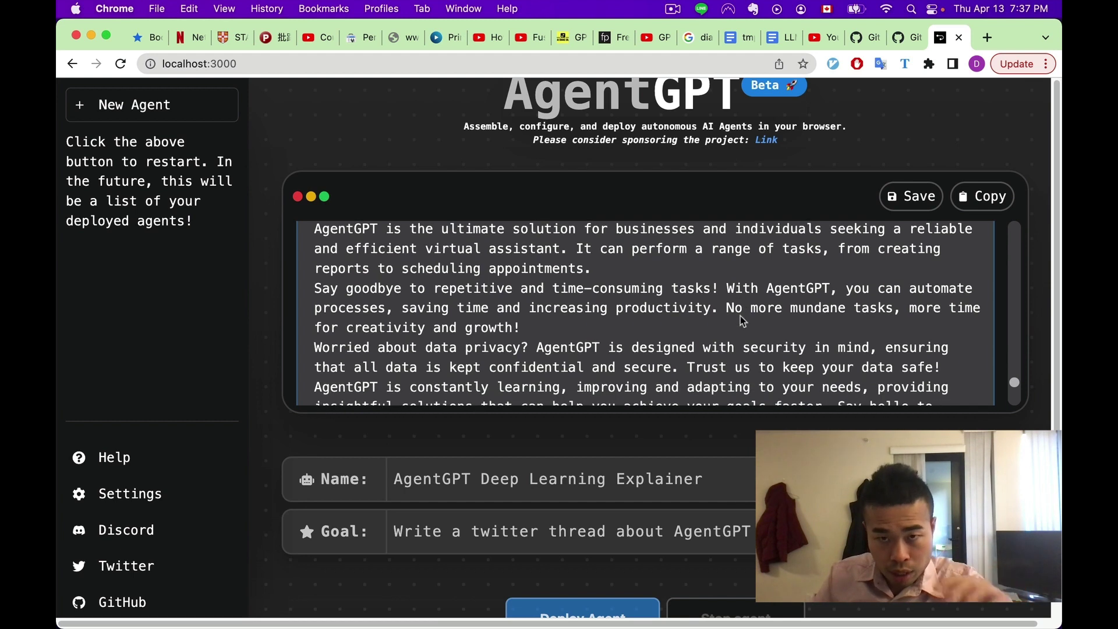
pyautogui.scroll(-2, 740, 316)
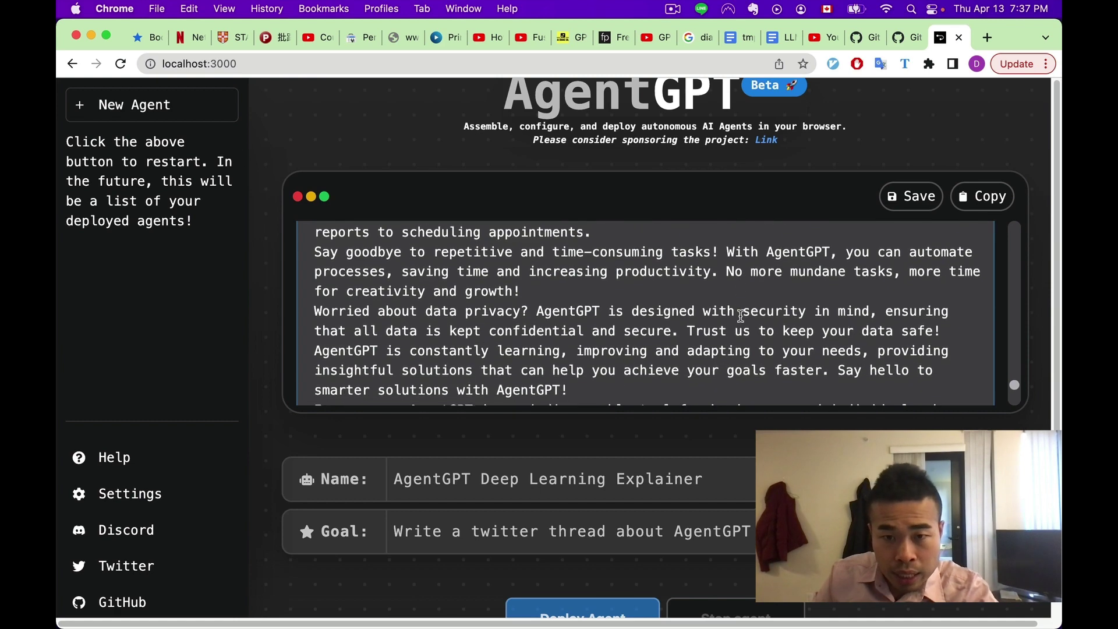
pyautogui.scroll(-2, 741, 316)
pyautogui.scroll(4, 542, 313)
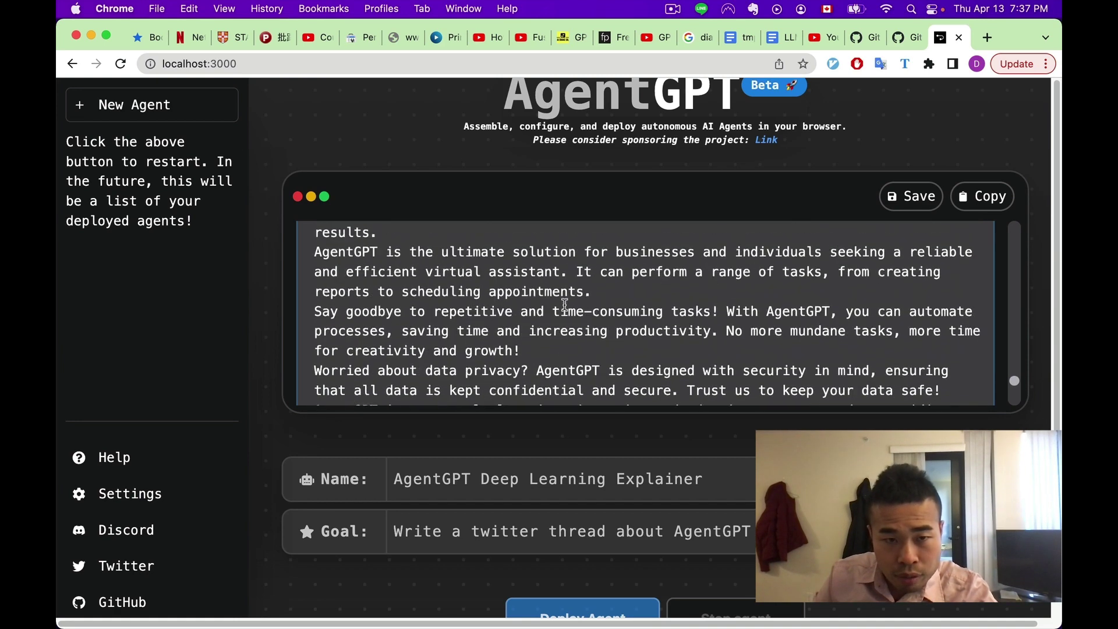
pyautogui.scroll(2, 542, 312)
pyautogui.scroll(-5, 376, 293)
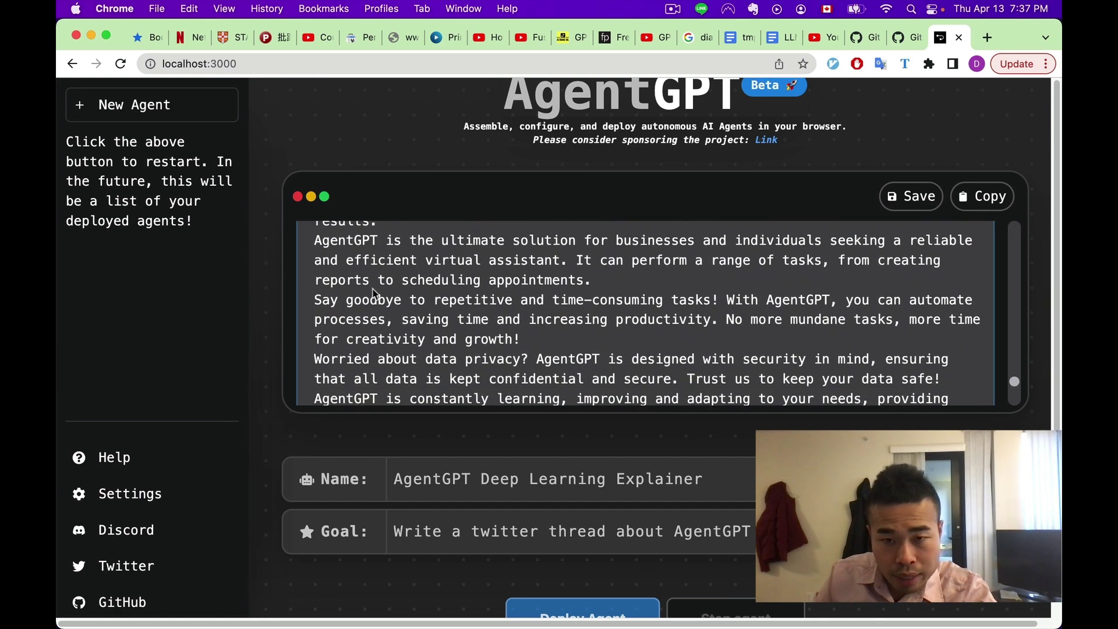
pyautogui.scroll(1, 317, 336)
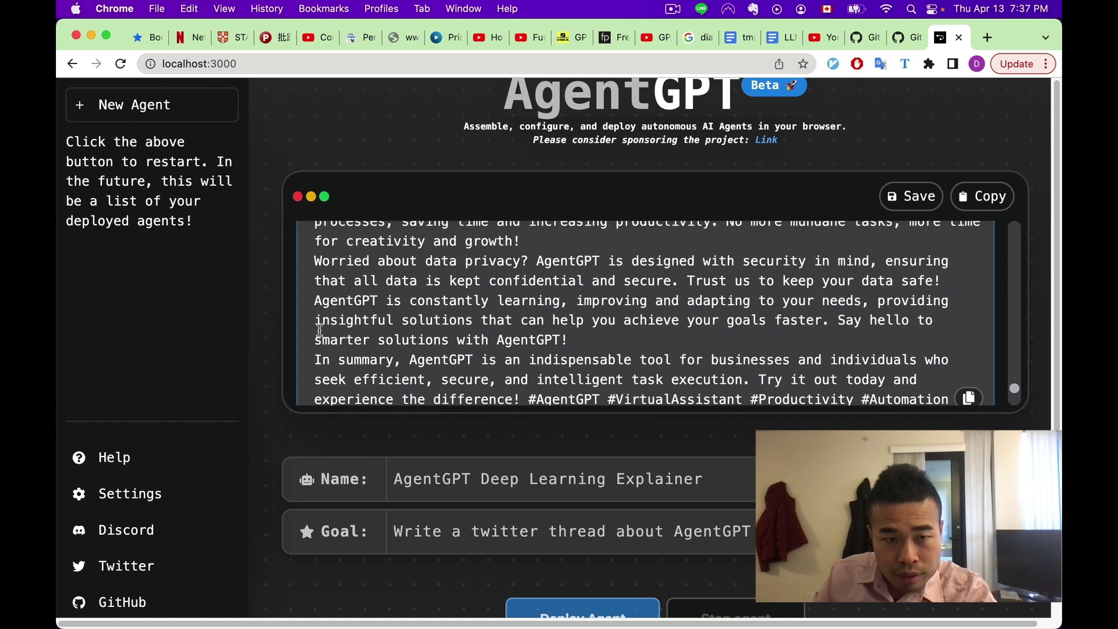
# Step: Highlight the thread's claim about AgentGPT's security and data confidentiality, and check the final entries of the agent log
pyautogui.moveTo(319, 258); pyautogui.dragTo(589, 274)
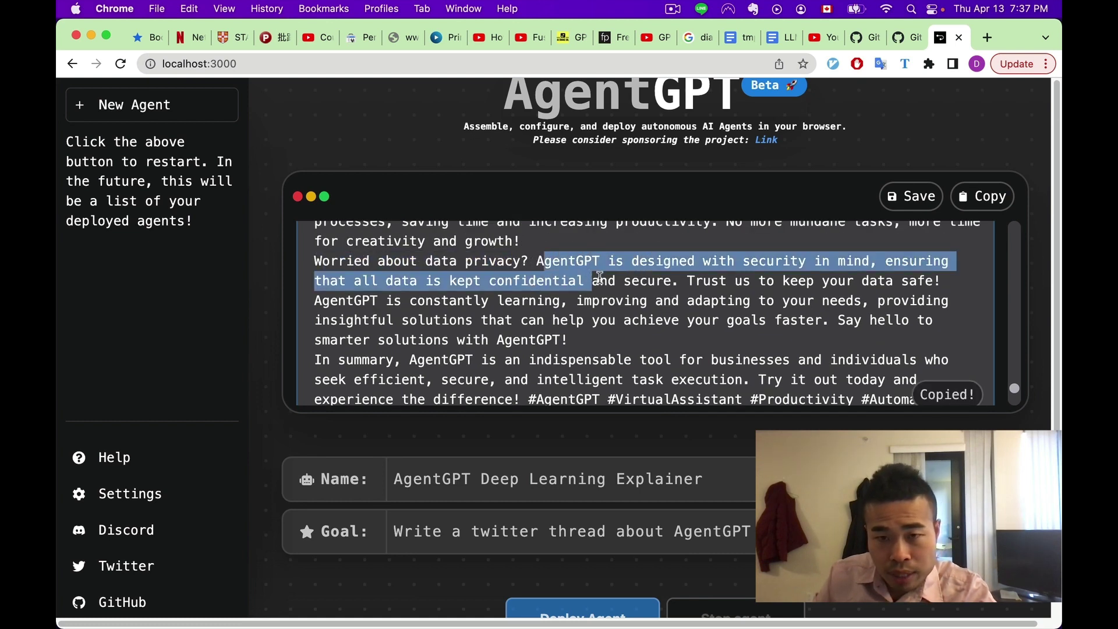
pyautogui.scroll(-1, 606, 282)
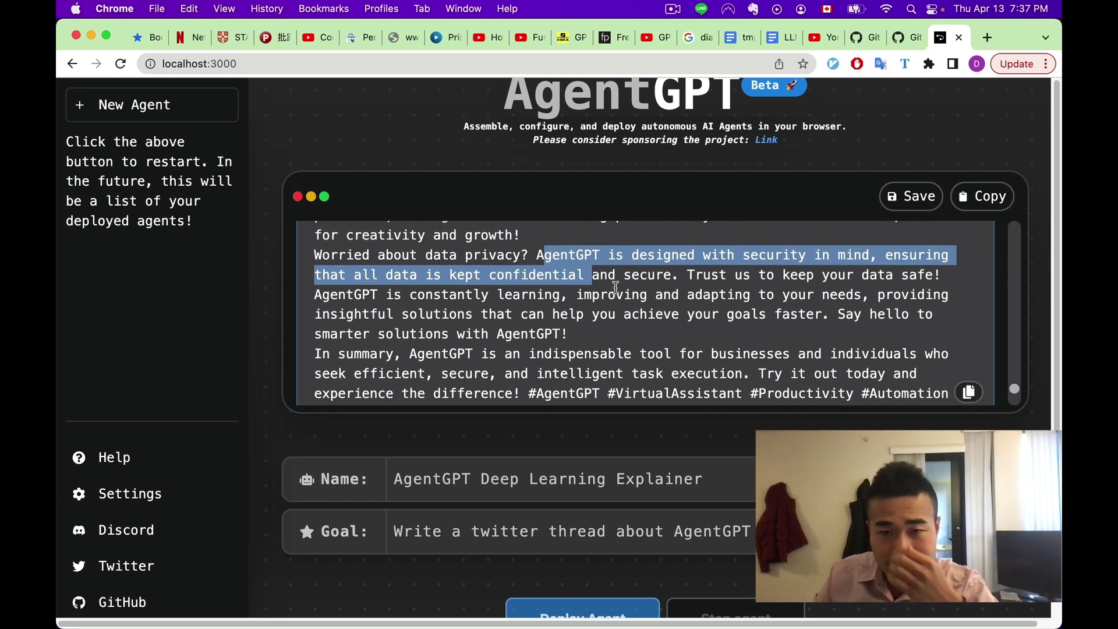
pyautogui.scroll(-3, 617, 290)
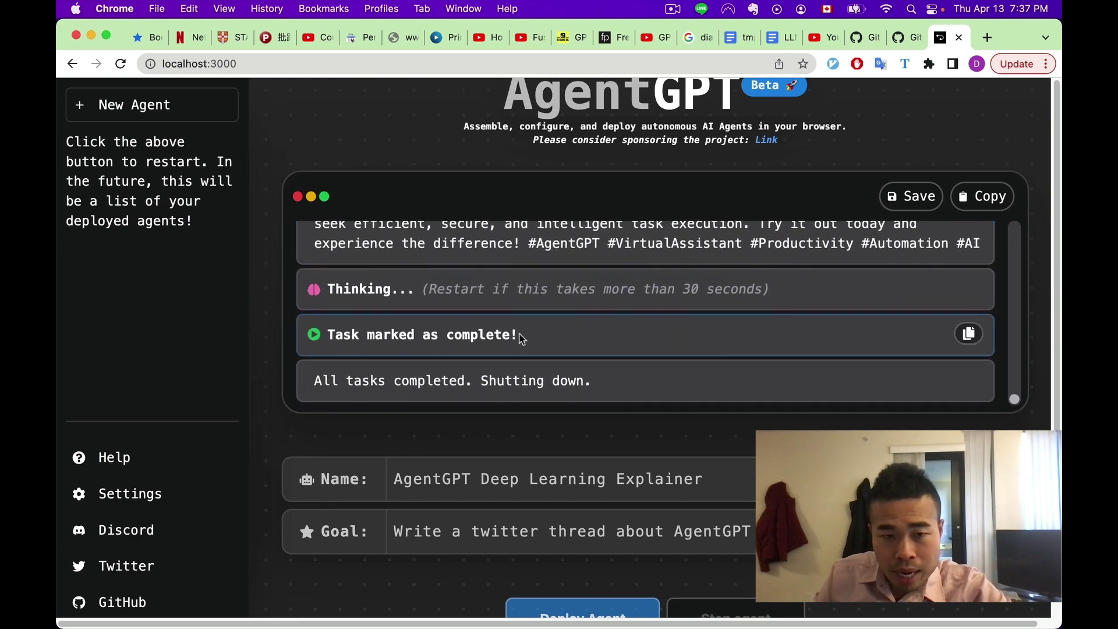
pyautogui.scroll(5, 526, 327)
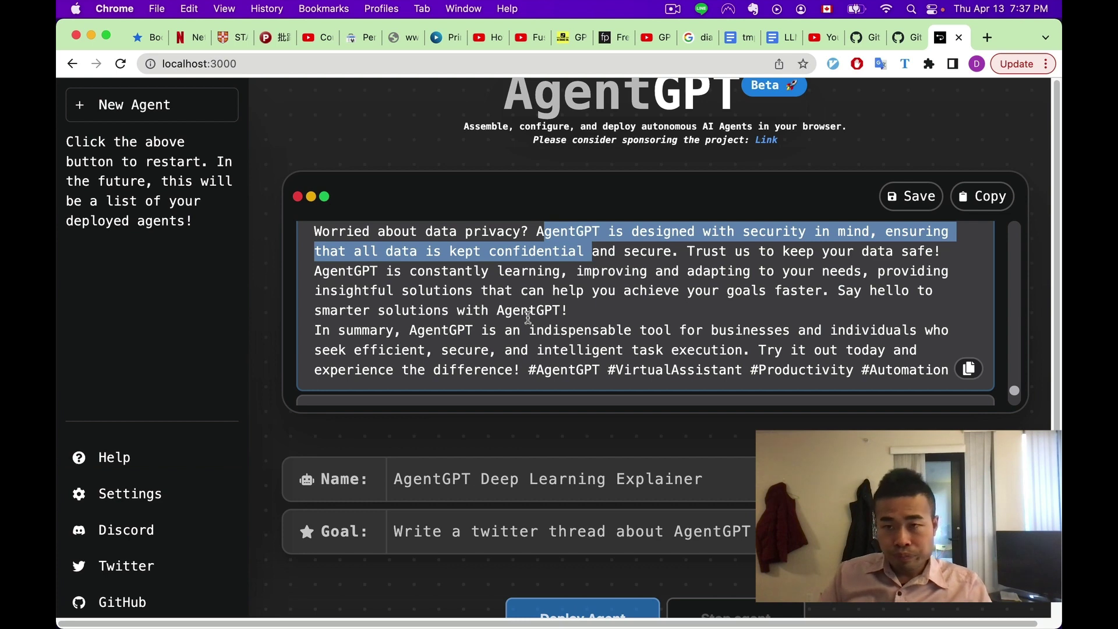
# Step: Switch to the reworkd/AgentGPT GitHub repository and review its file list, About details and README introduction
pyautogui.click(903, 38)
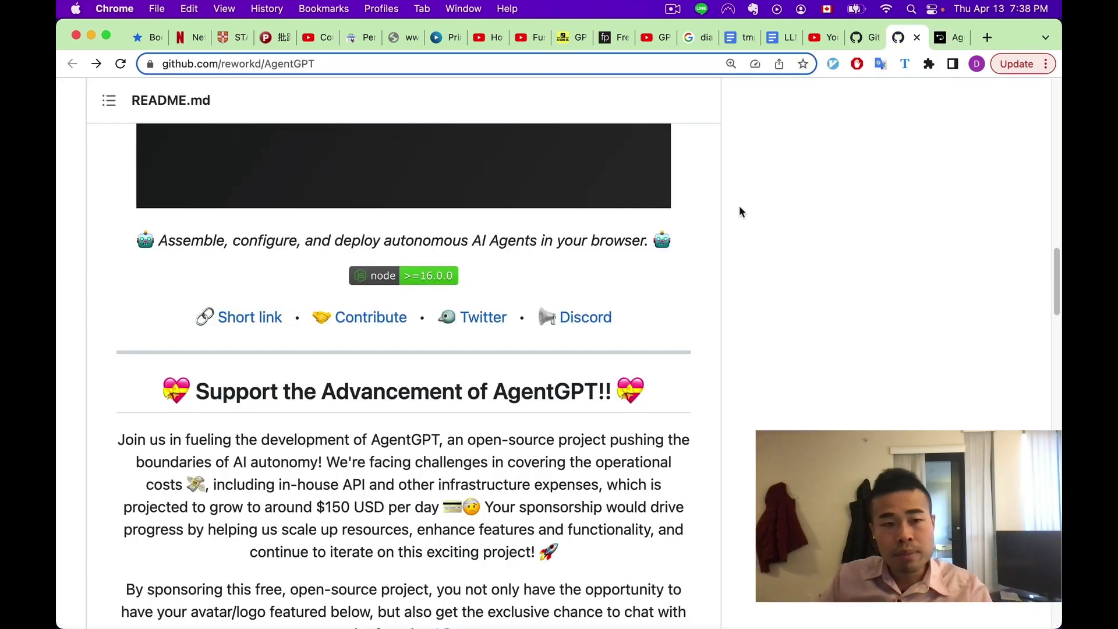
pyautogui.scroll(15, 740, 211)
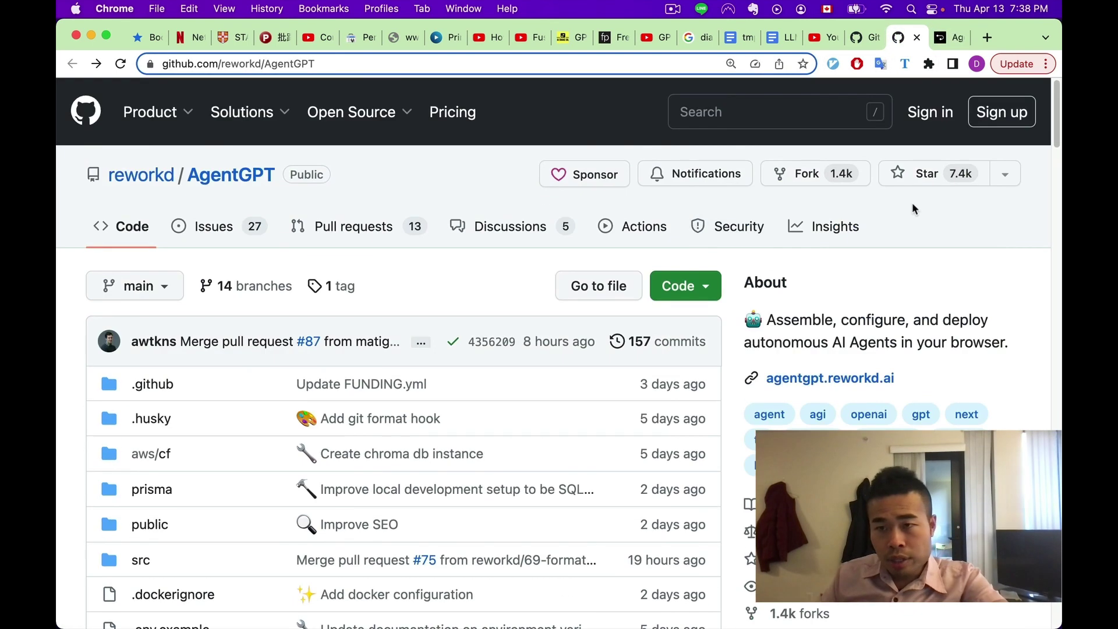
pyautogui.scroll(-4, 756, 273)
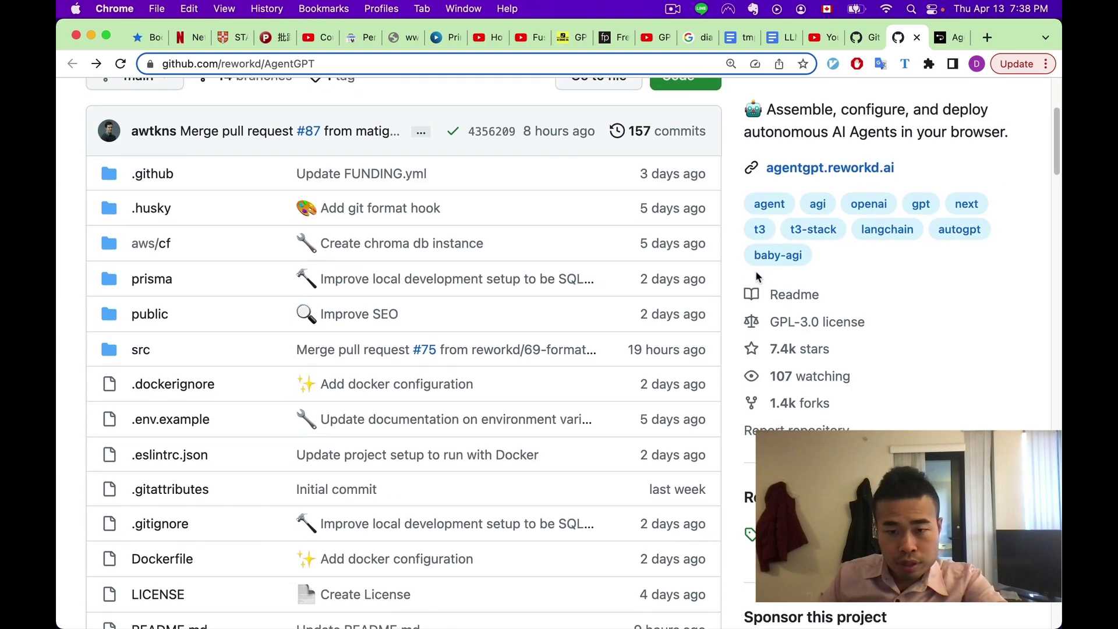
pyautogui.scroll(-15, 756, 274)
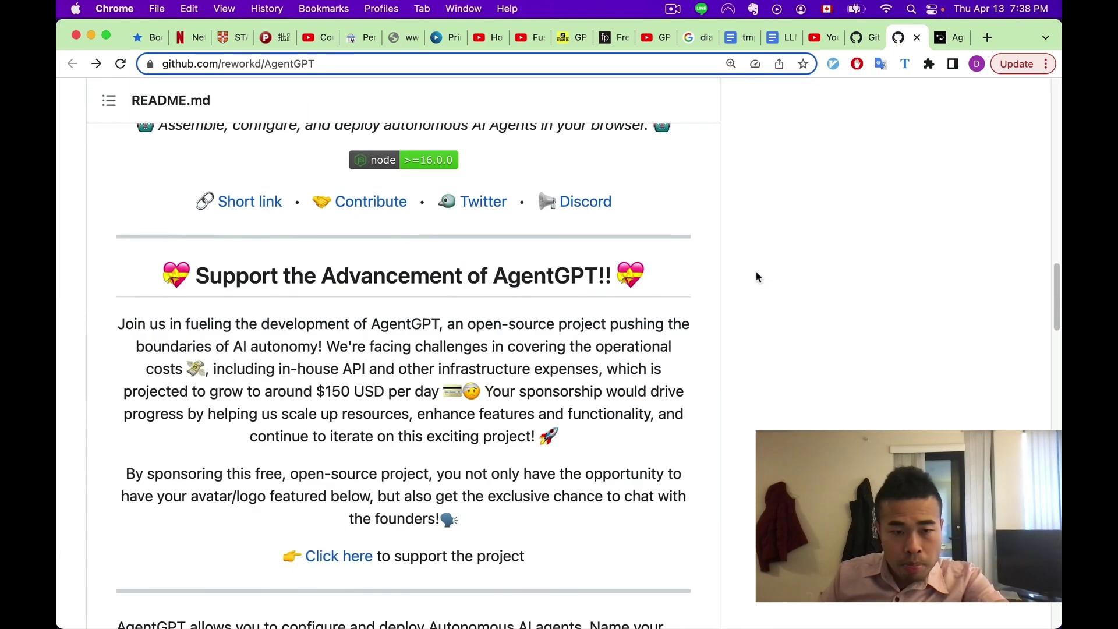
# Step: Examine the README's Docker, local development and manual setup instructions, including the .env file contents
pyautogui.scroll(-20, 756, 274)
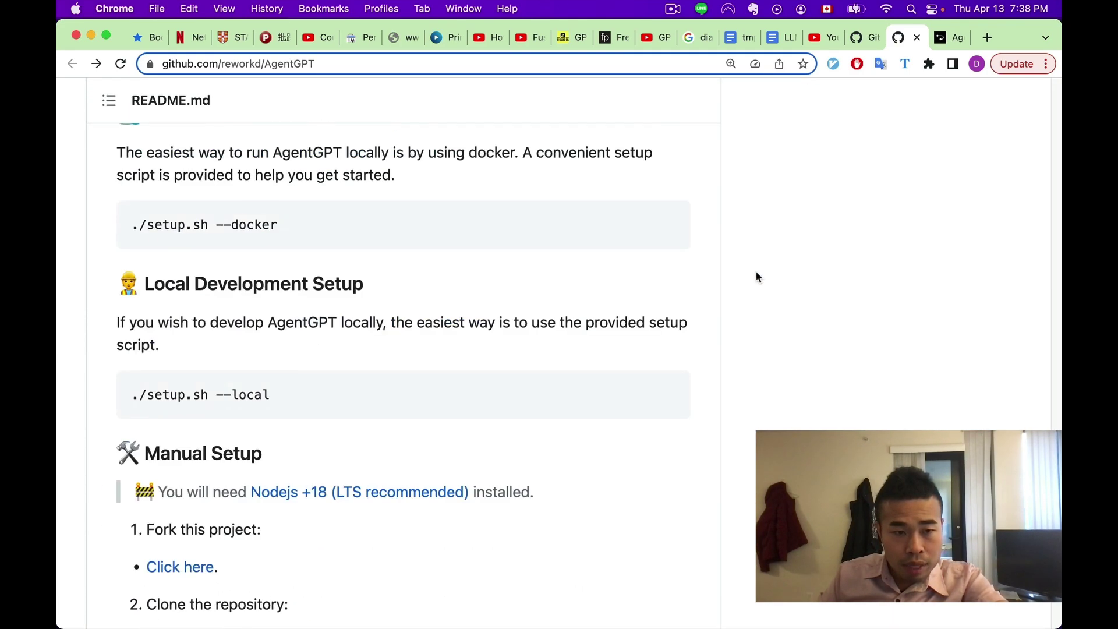
pyautogui.scroll(-2, 756, 271)
pyautogui.scroll(3, 756, 271)
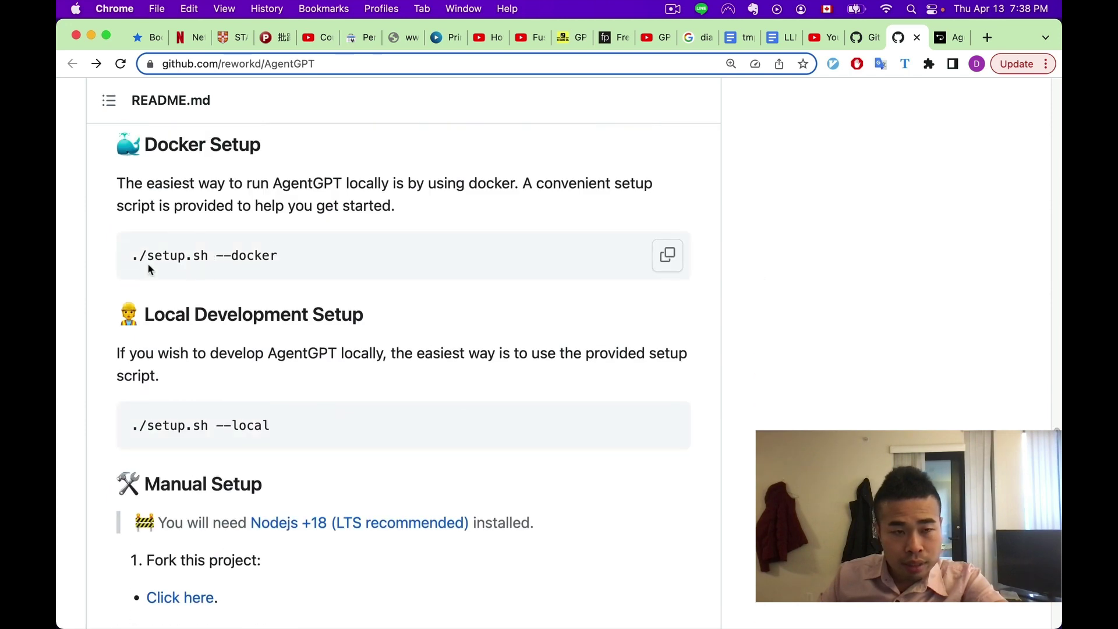
pyautogui.scroll(-10, 150, 268)
pyautogui.scroll(5, 153, 269)
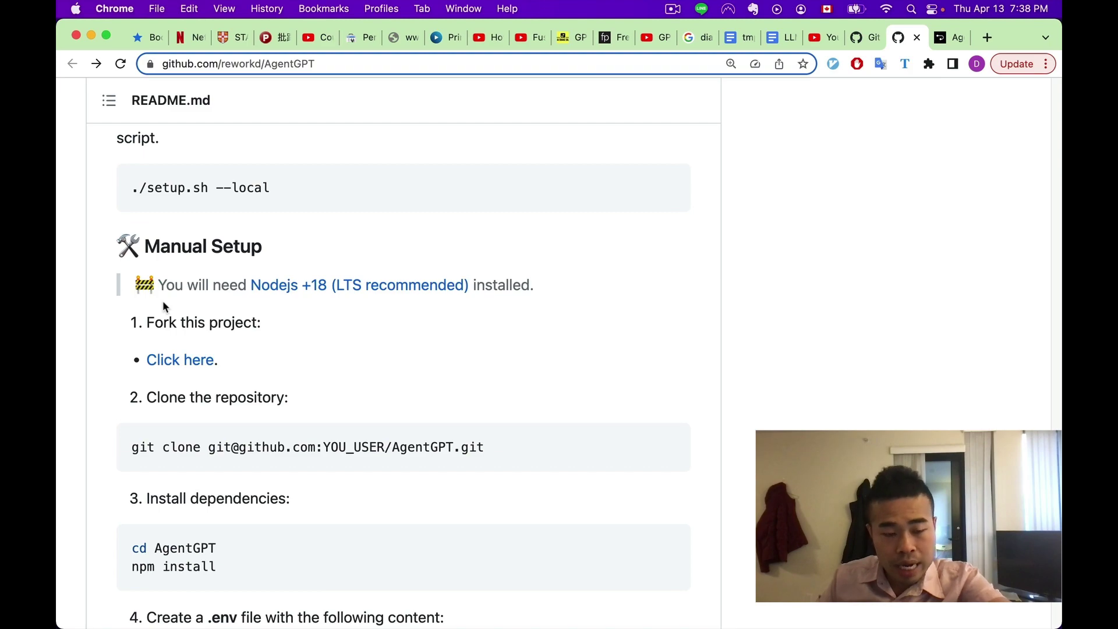
pyautogui.scroll(-8, 162, 300)
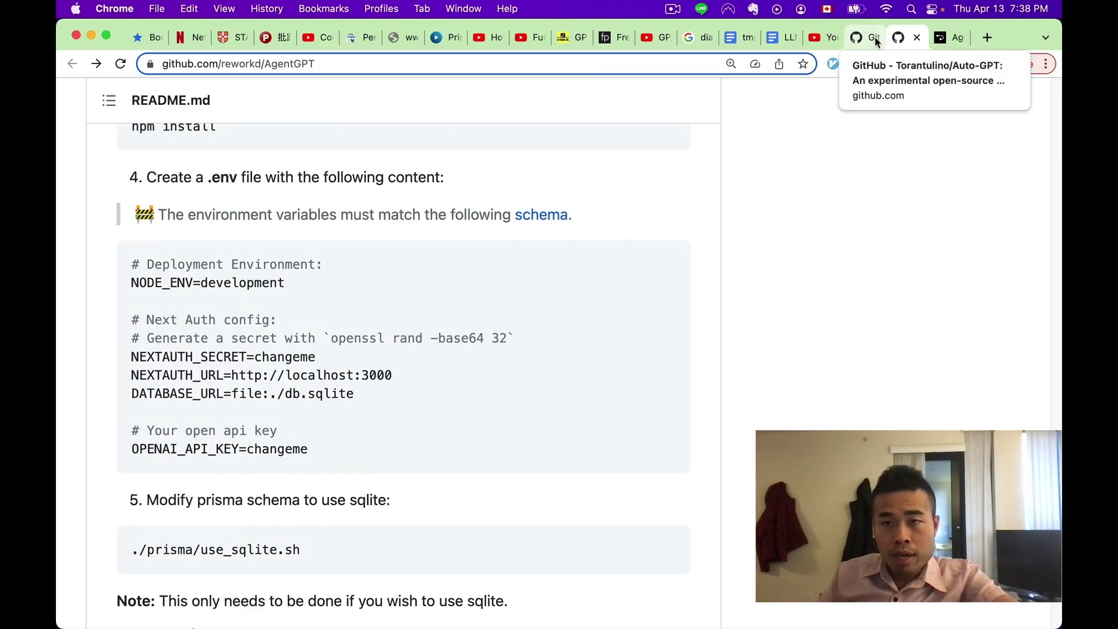
# Step: Switch to the Torantulino/Auto-GPT GitHub repository and review its README, file list, About details and Star History chart
pyautogui.click(874, 41)
pyautogui.scroll(-10, 679, 225)
pyautogui.scroll(20, 644, 275)
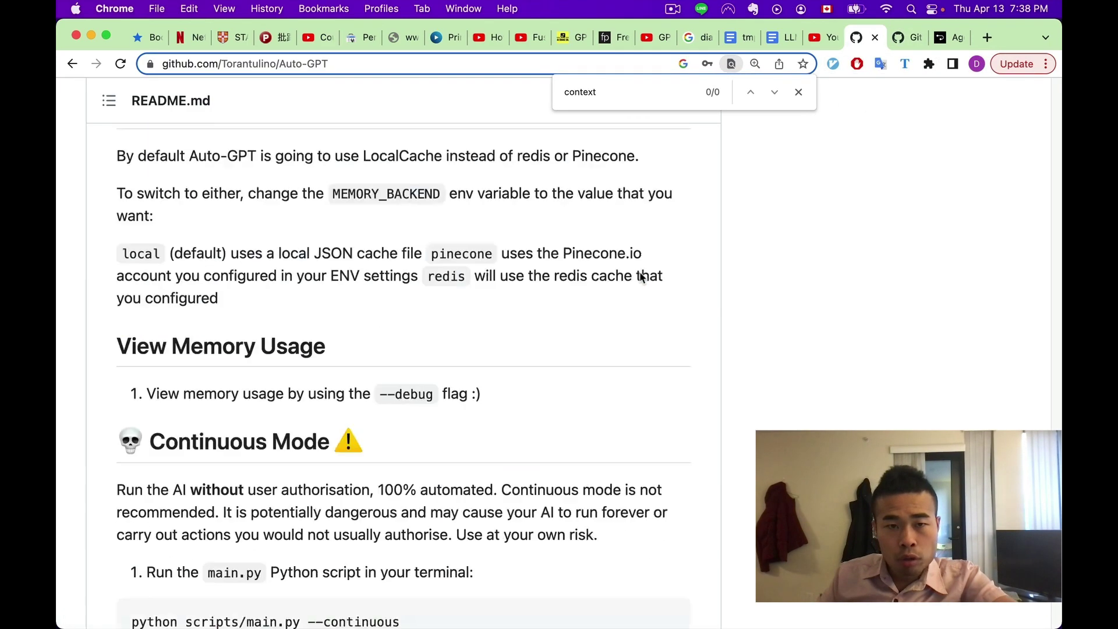
pyautogui.scroll(20, 641, 274)
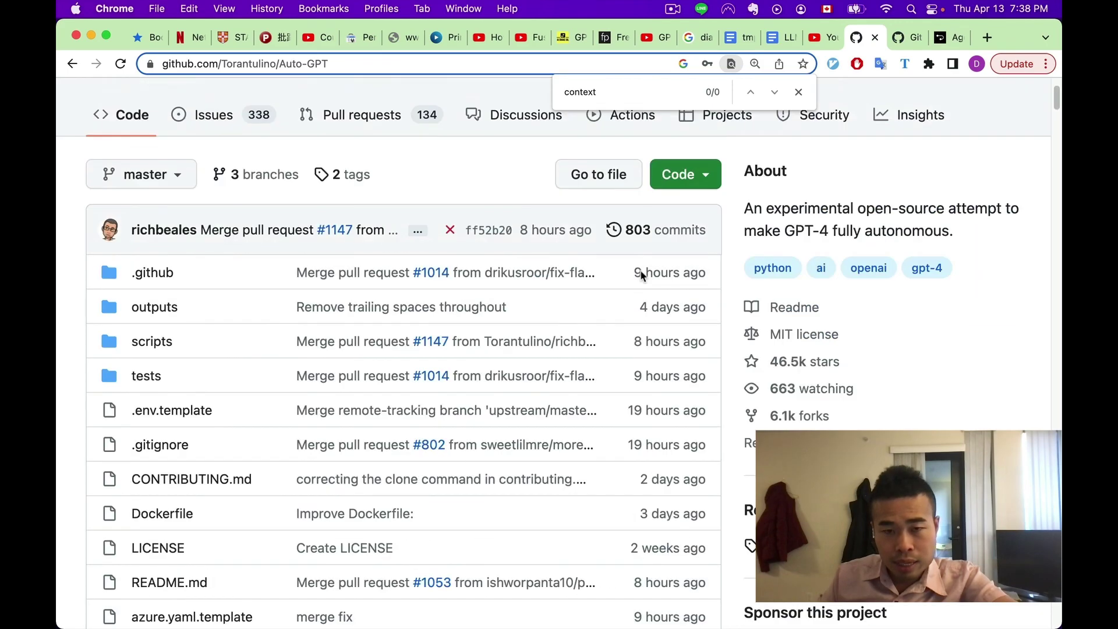
pyautogui.scroll(3, 643, 276)
pyautogui.scroll(-6, 643, 276)
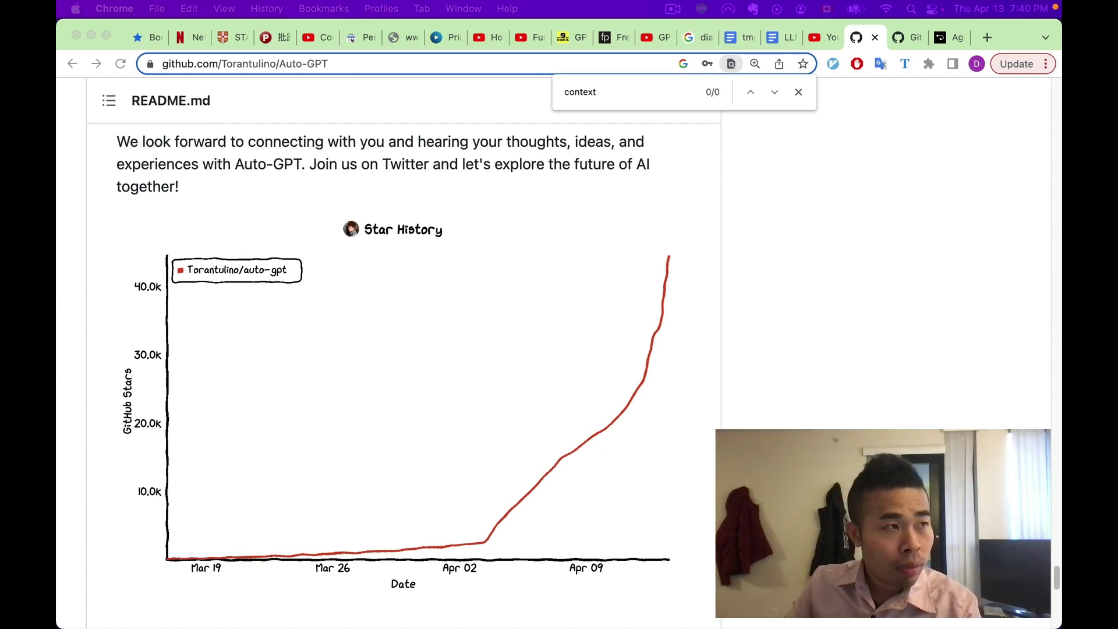
# Step: Switch to the Terminal, remove the --debug flag from the pending command and run python scripts/main.py
pyautogui.press('super+Tab')
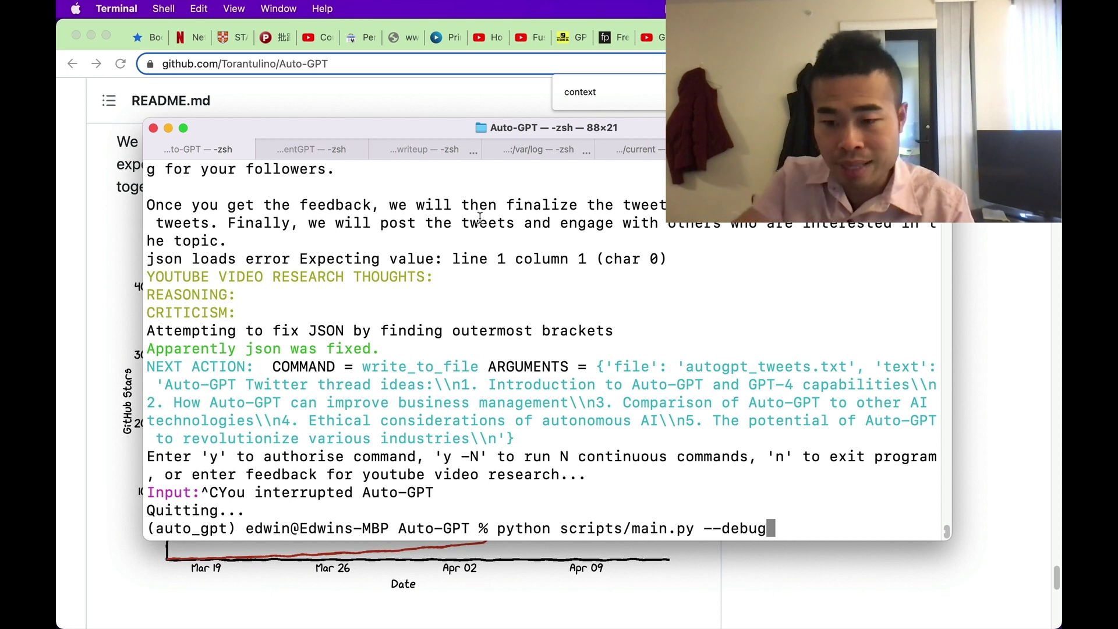
pyautogui.press('BackSpace')
pyautogui.press('BackSpace')
pyautogui.press('BackSpace')
pyautogui.press('BackSpace')
pyautogui.press('BackSpace')
pyautogui.press('BackSpace')
pyautogui.press('BackSpace')
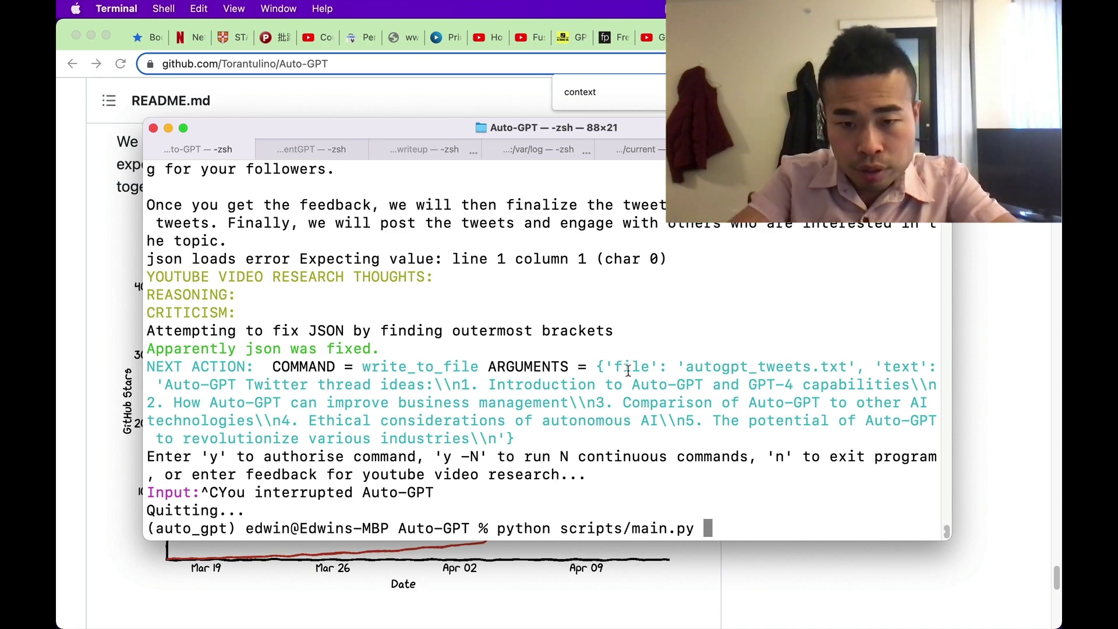
pyautogui.press('Return')
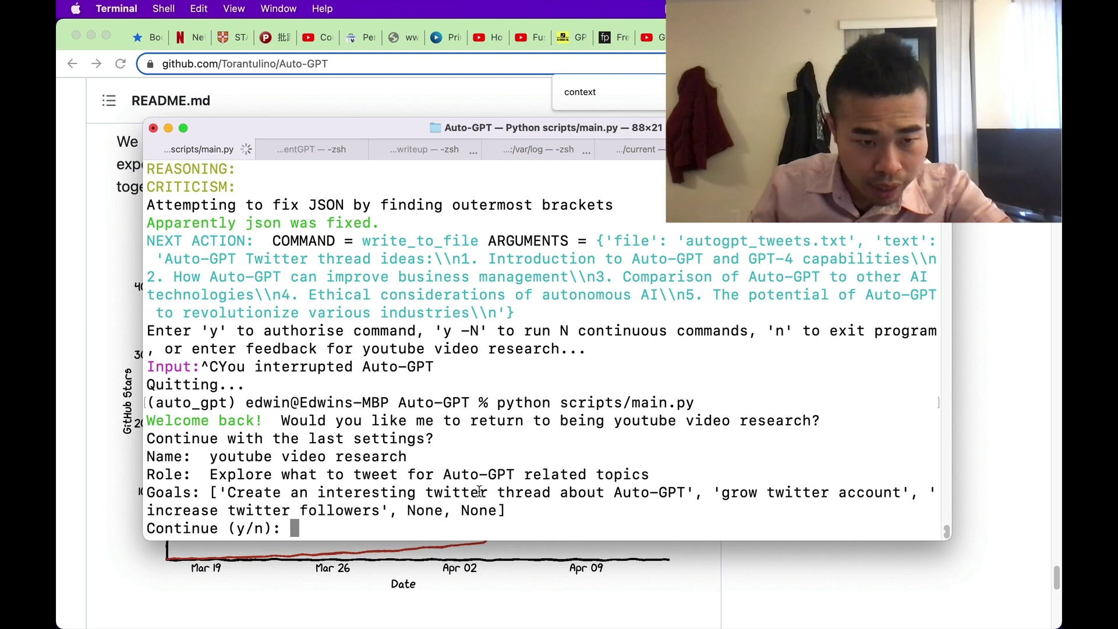
# Step: Continue Auto-GPT with the last settings and authorise its google command for interesting topics related to Auto-GPT
pyautogui.write('y')
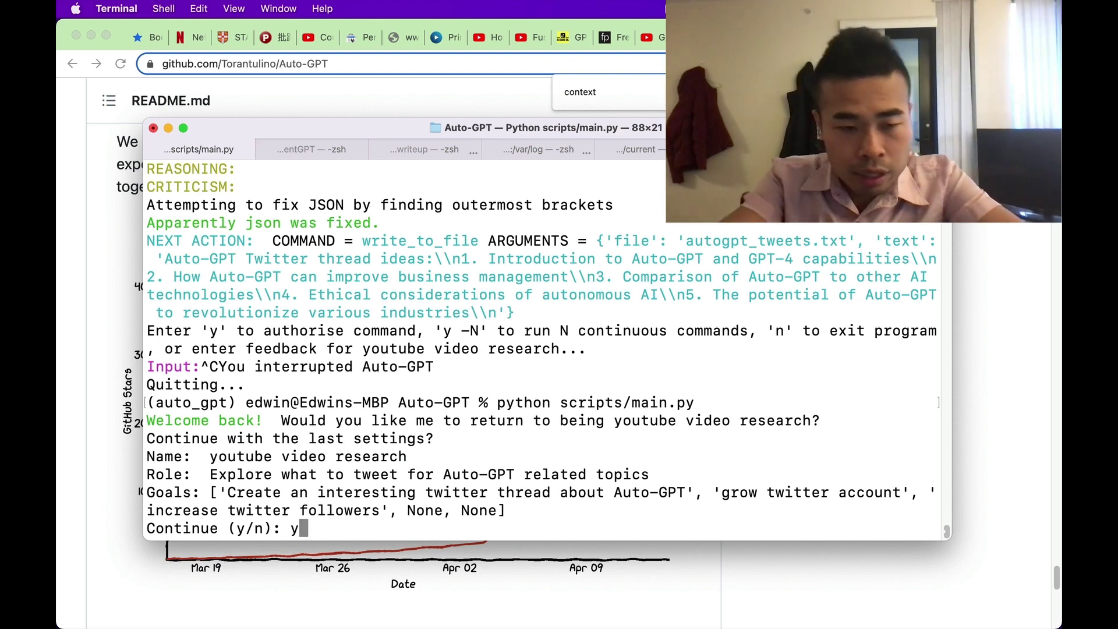
pyautogui.press('Return')
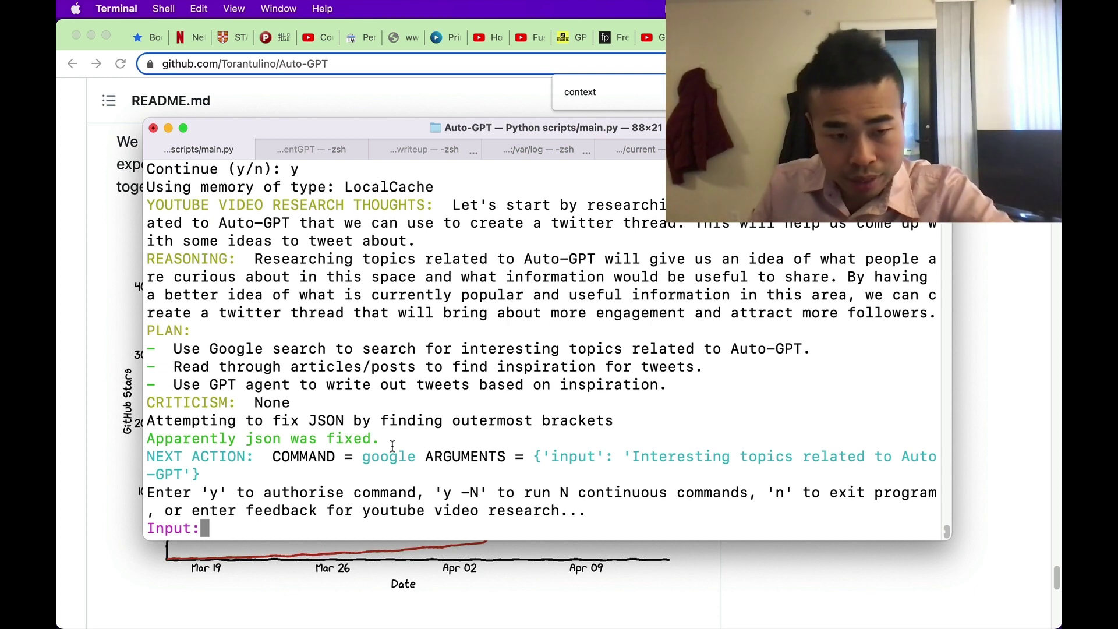
pyautogui.write('y')
pyautogui.press('Return')
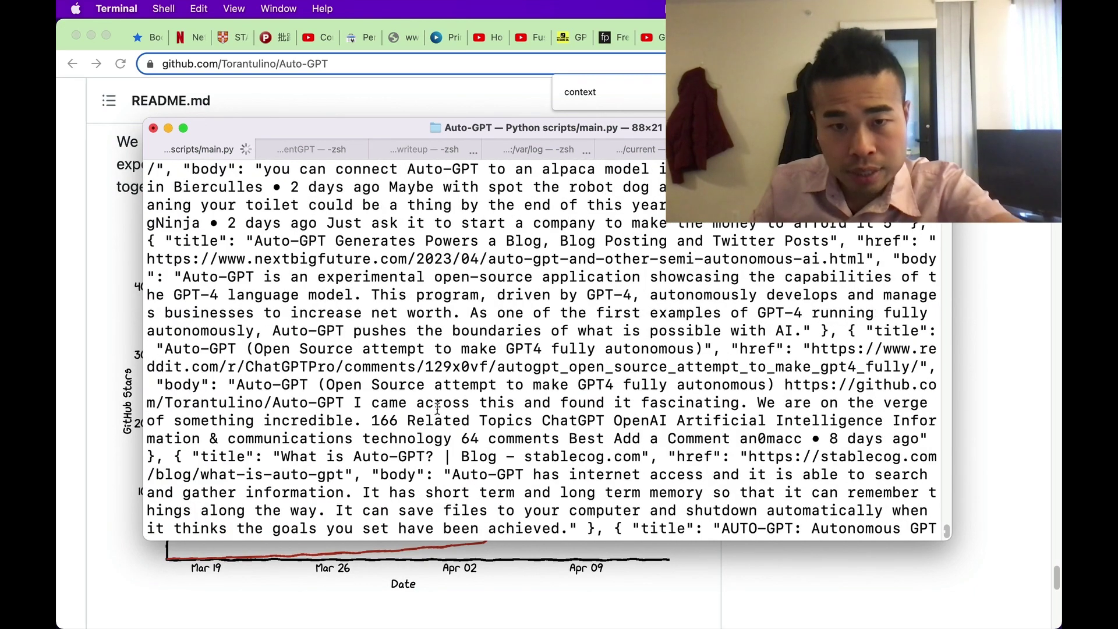
# Step: Examine the returned search results, and highlight the agent's thoughts, its reasoning and the first item of its plan
pyautogui.scroll(6, 437, 408)
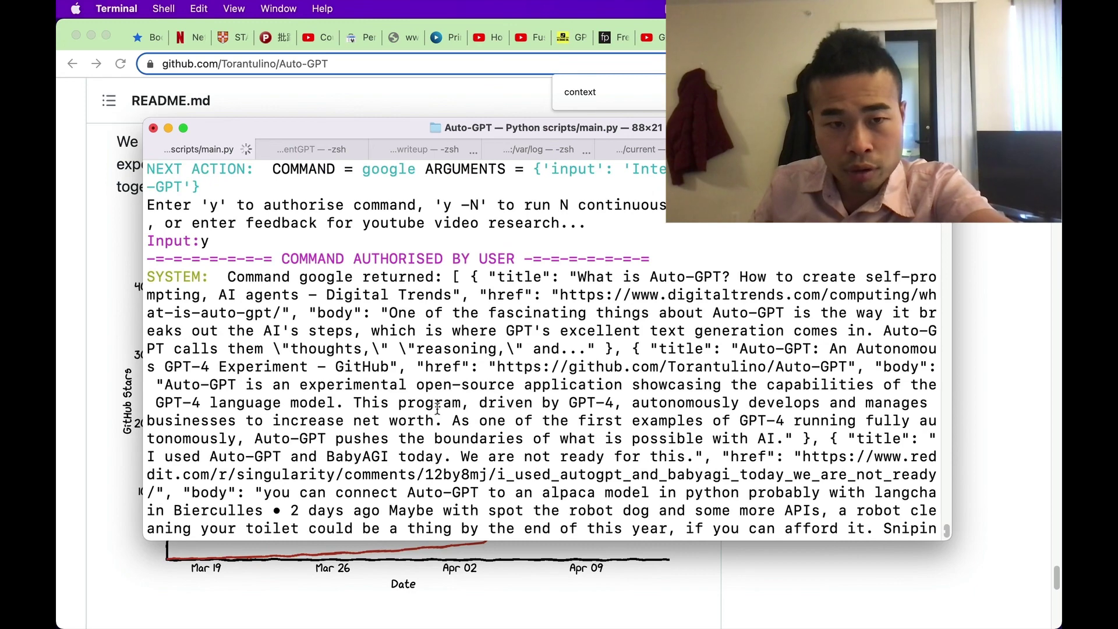
pyautogui.scroll(-8, 437, 408)
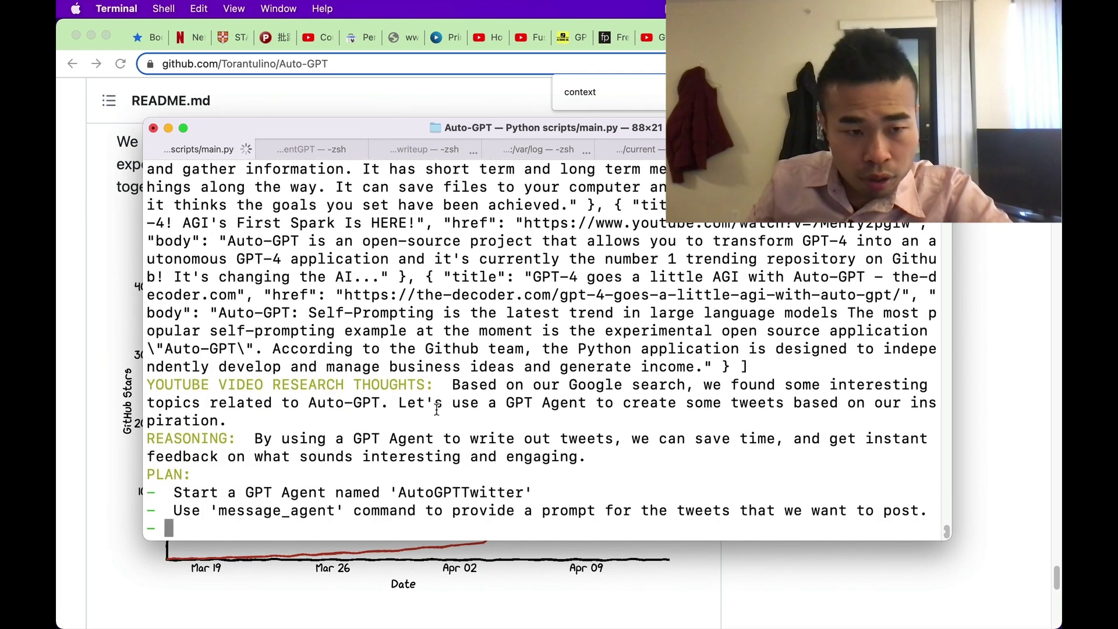
pyautogui.moveTo(156, 365); pyautogui.dragTo(410, 361)
pyautogui.click(455, 366)
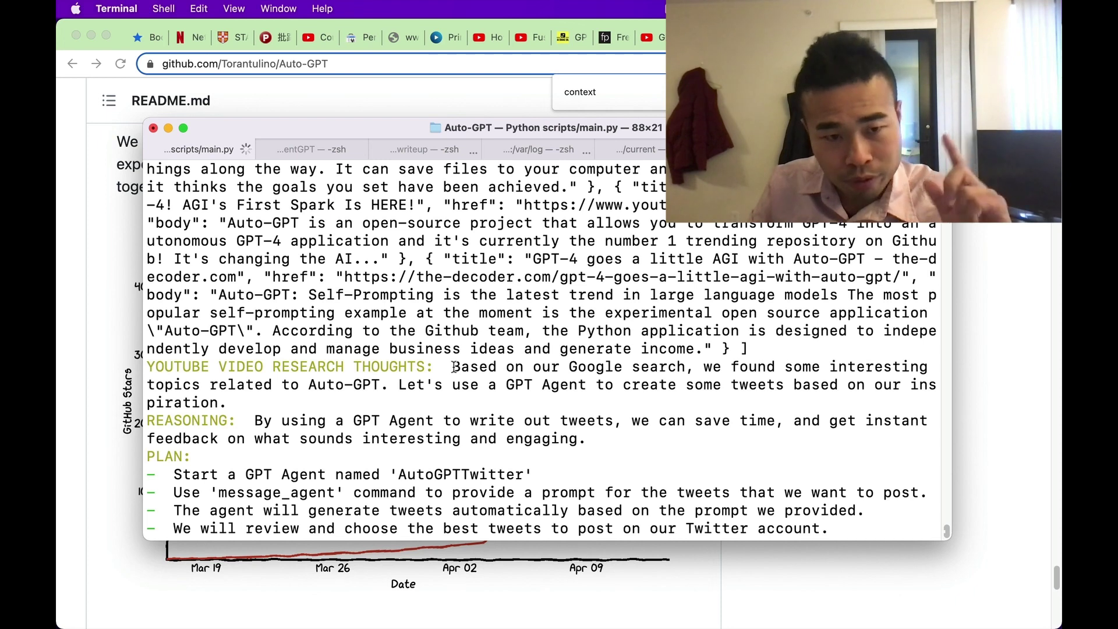
pyautogui.moveTo(456, 367); pyautogui.dragTo(690, 392)
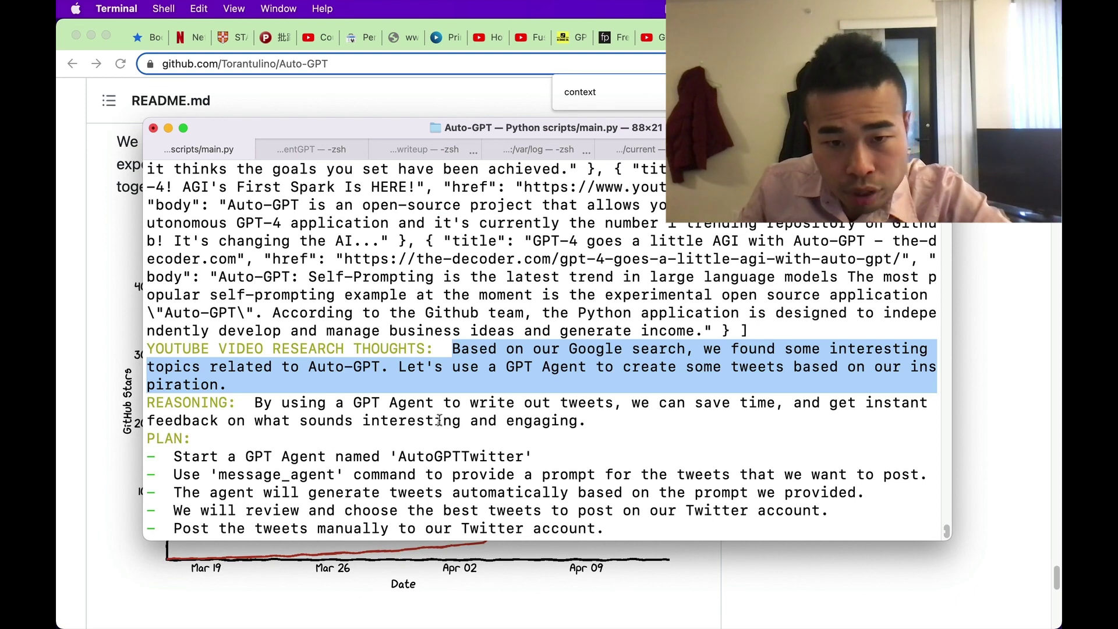
pyautogui.moveTo(633, 403); pyautogui.dragTo(708, 412)
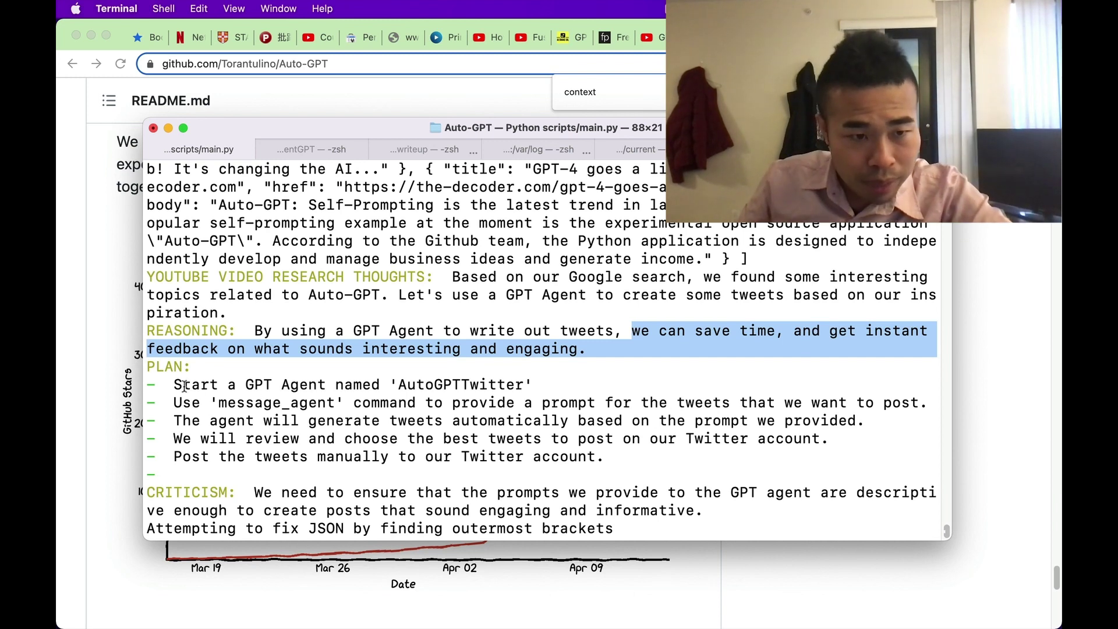
pyautogui.moveTo(174, 386); pyautogui.dragTo(530, 389)
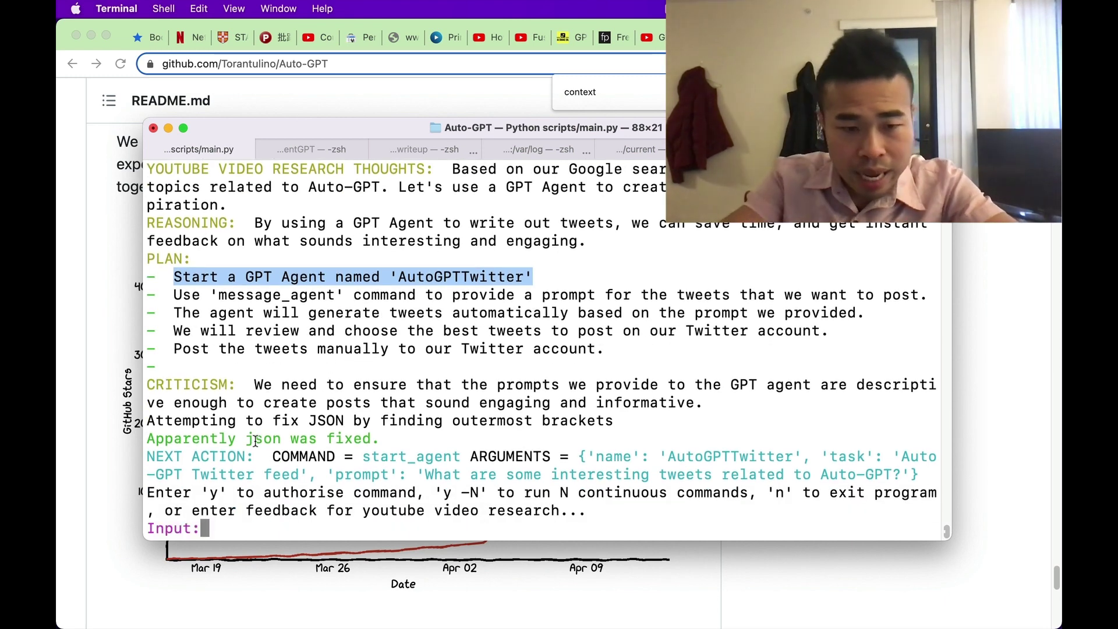
# Step: Authorise the start_agent command for AutoGPTTwitter, and answer the message_agent request with y -3 to allow three continuous commands
pyautogui.write('y')
pyautogui.press('Return')
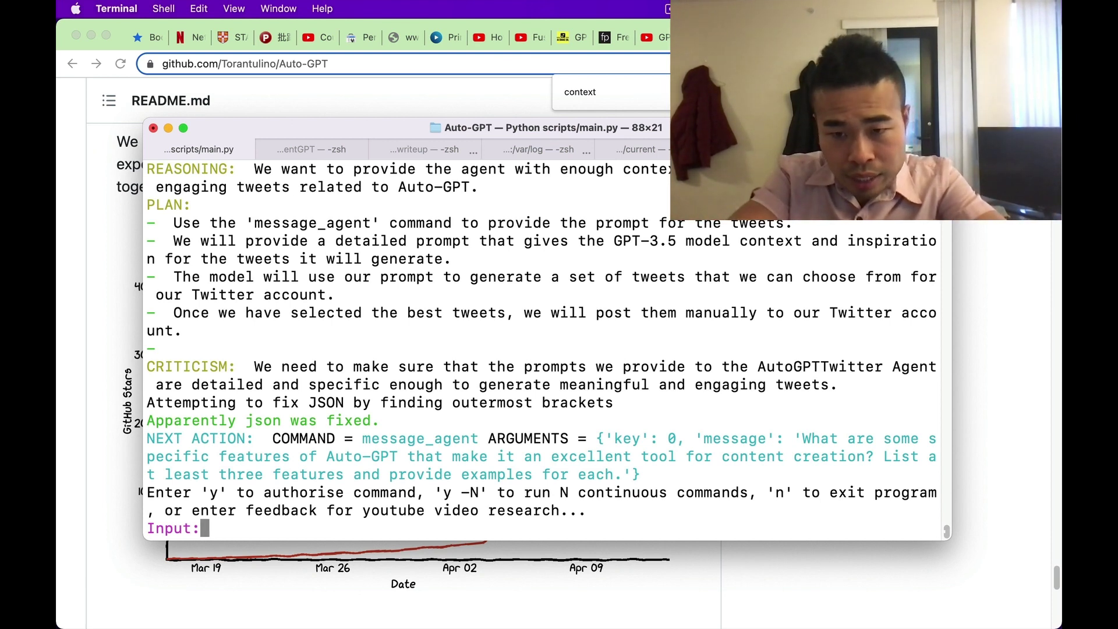
pyautogui.write('y -')
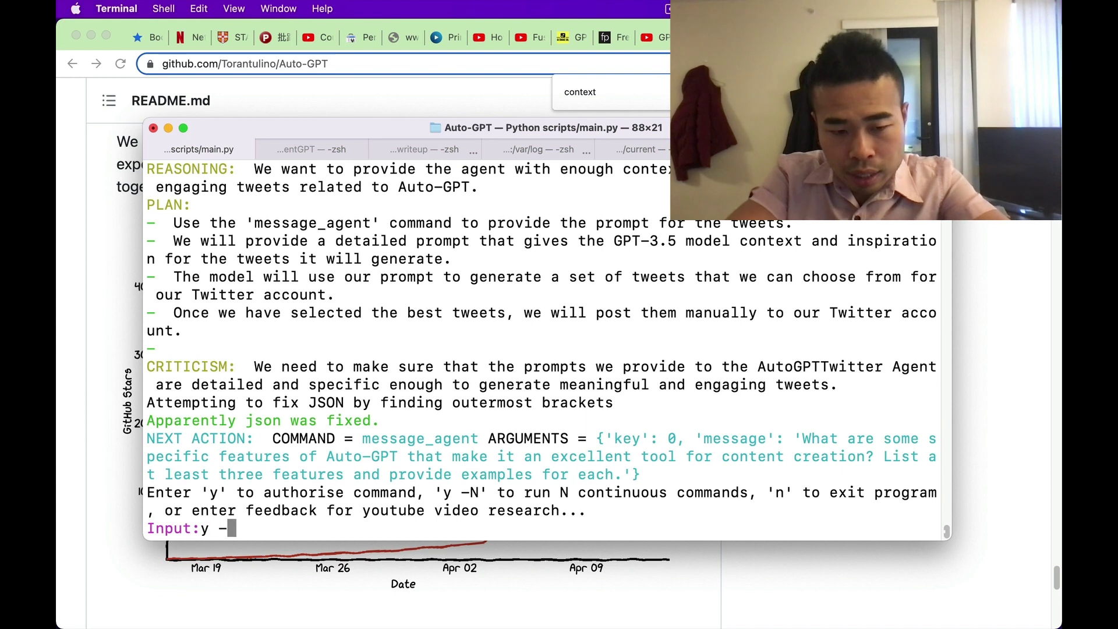
pyautogui.write('3')
pyautogui.press('Return')
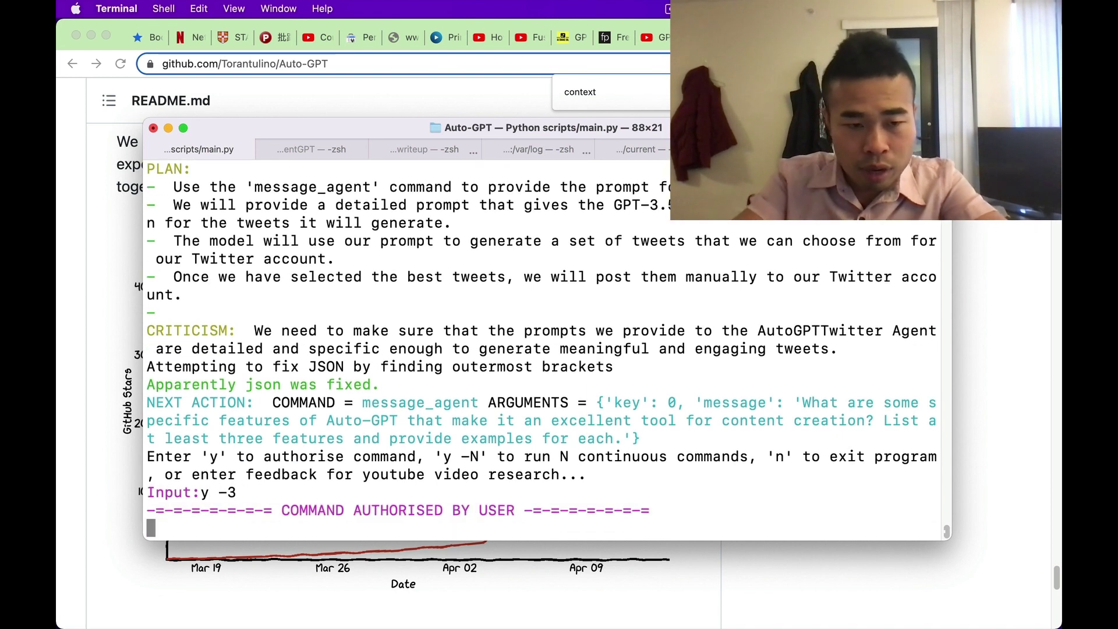